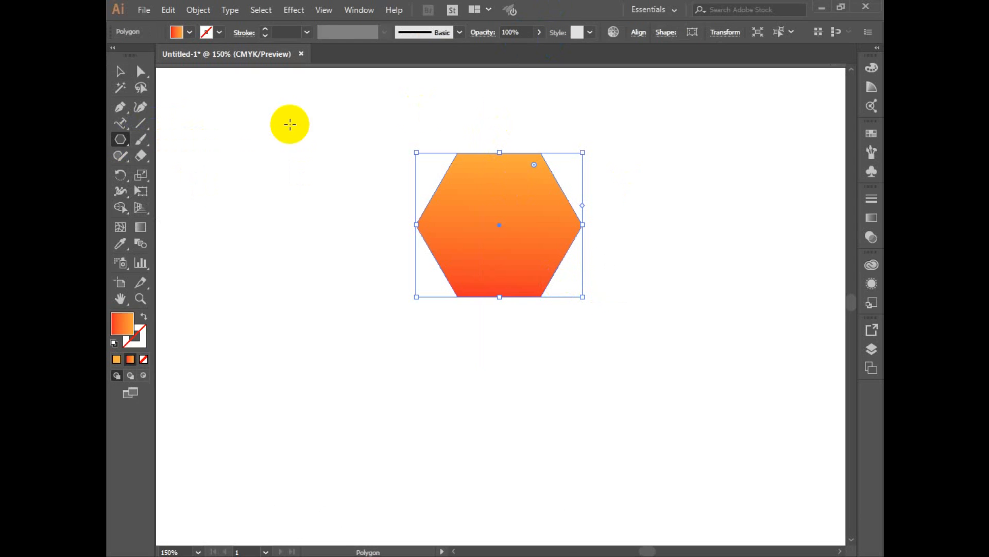
Rotate the hexagon a quarter turn so it stands on a corner, and swap its gradient from fill to stroke.
left_click(120, 71)
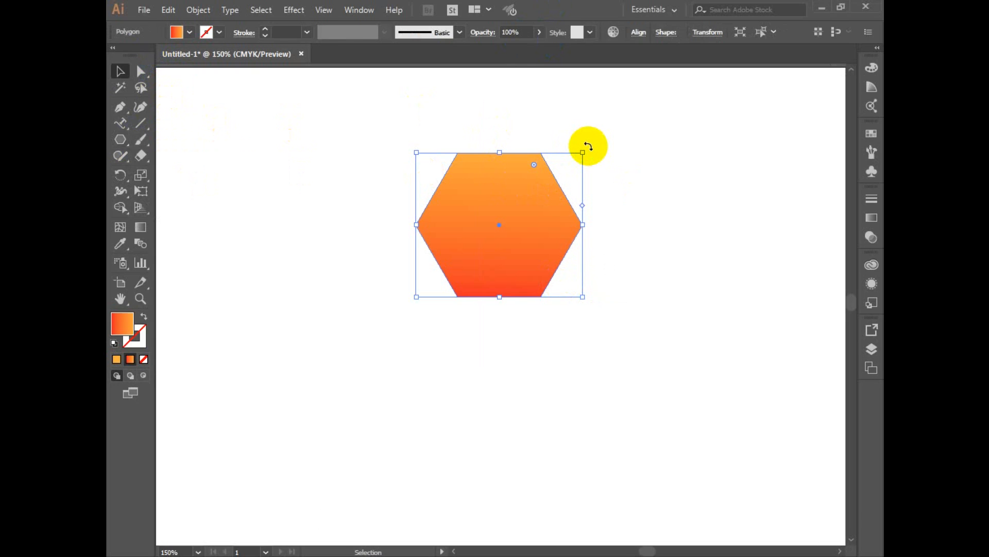
left_click_drag(588, 147, 603, 363)
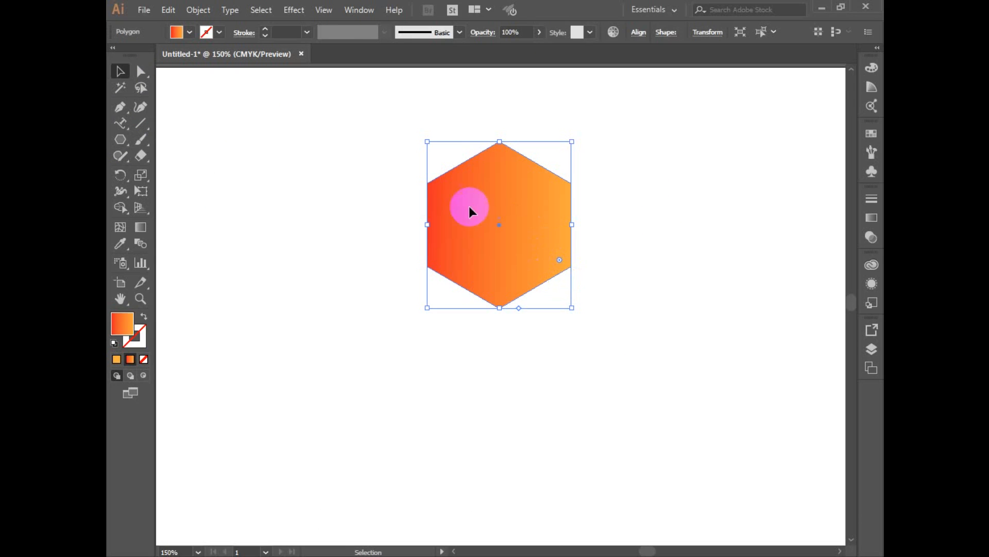
left_click(142, 317)
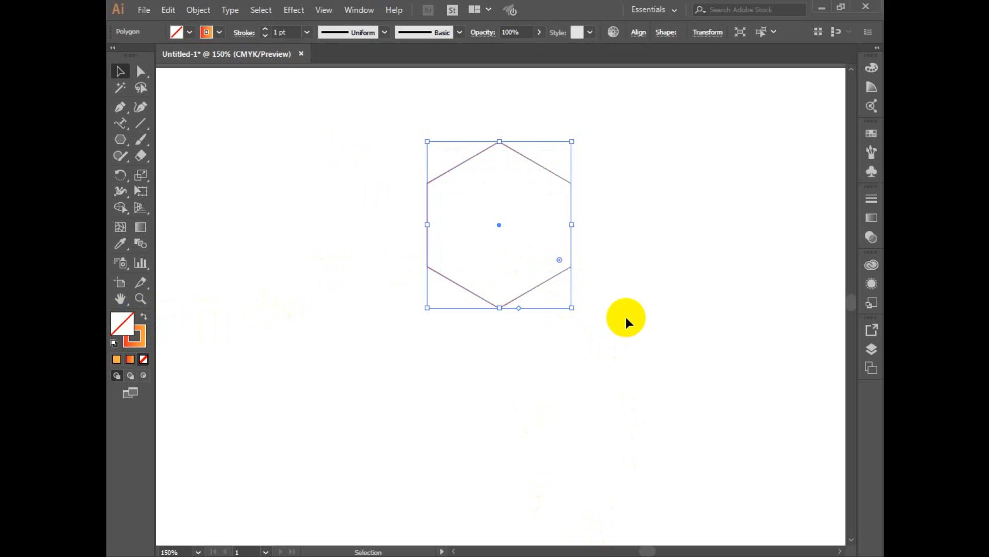
left_click_drag(558, 179, 558, 200)
Try a stroke weight of 30 pt on the hexagon outline.
left_click(265, 30)
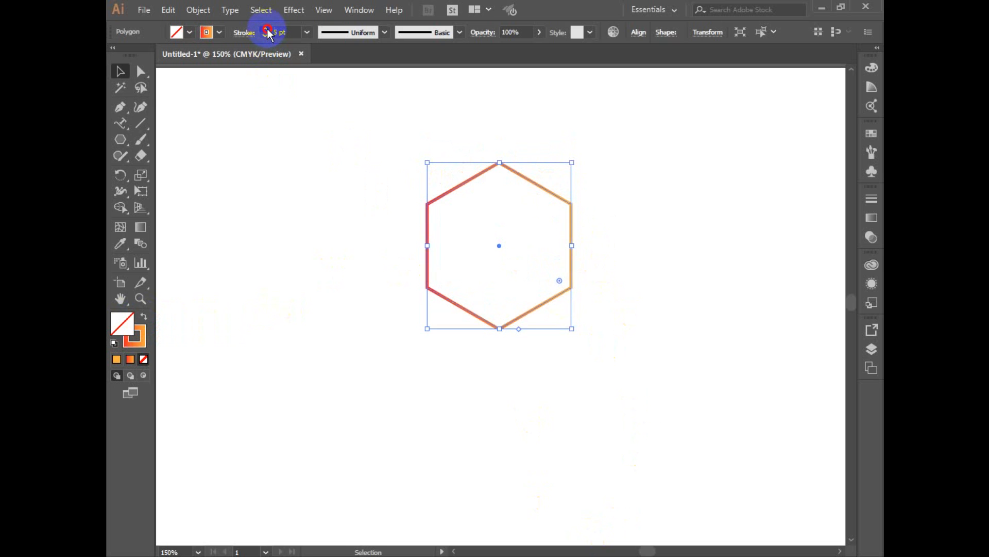
left_click(266, 29)
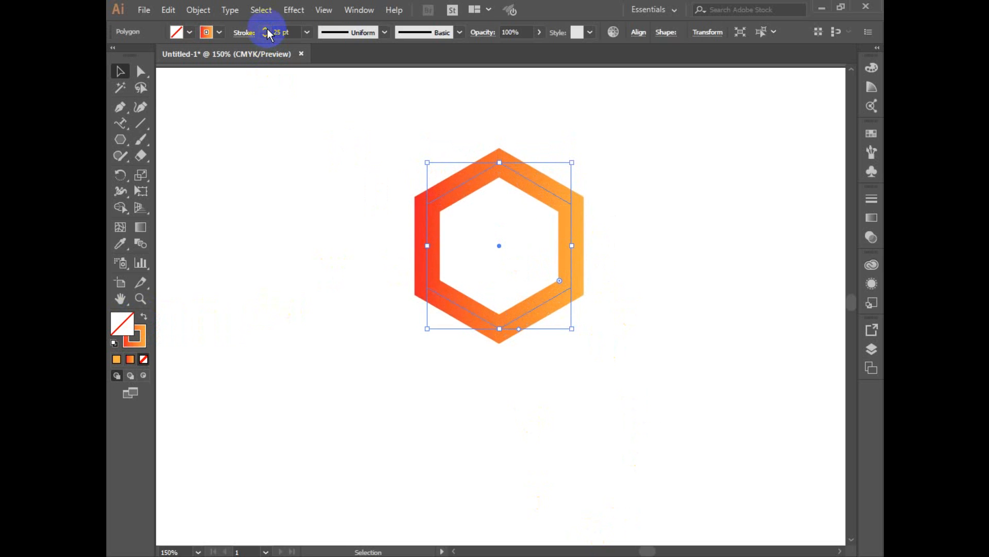
left_click(266, 30)
left_click(267, 29)
left_click(311, 206)
left_click_drag(354, 177, 699, 413)
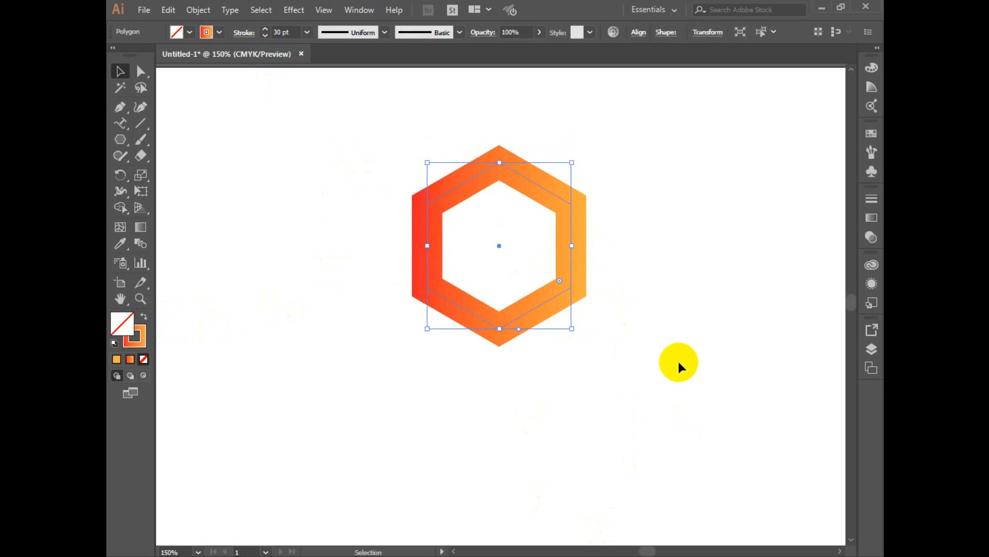
Set the hexagon outline's stroke weight to 25 pt.
left_click(279, 32)
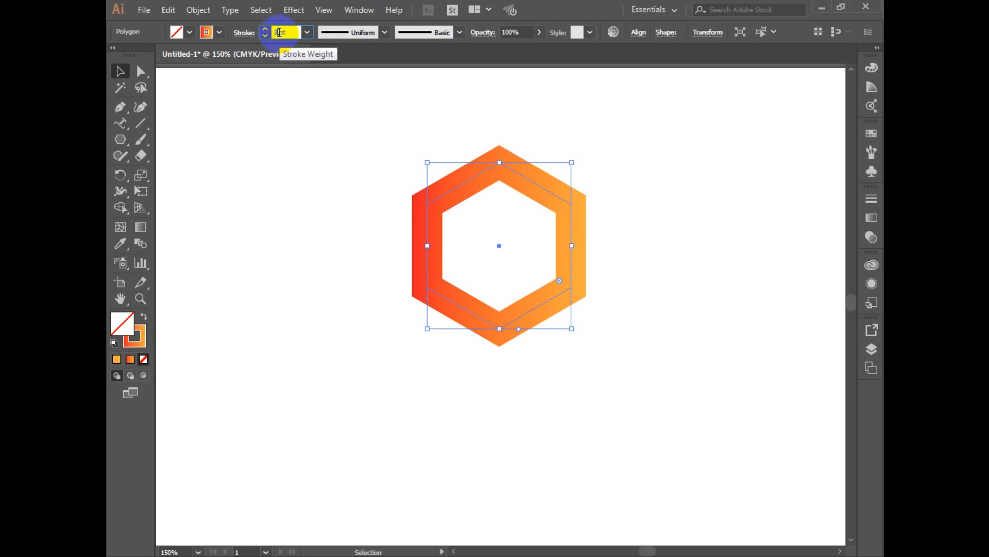
type("25")
key("Return")
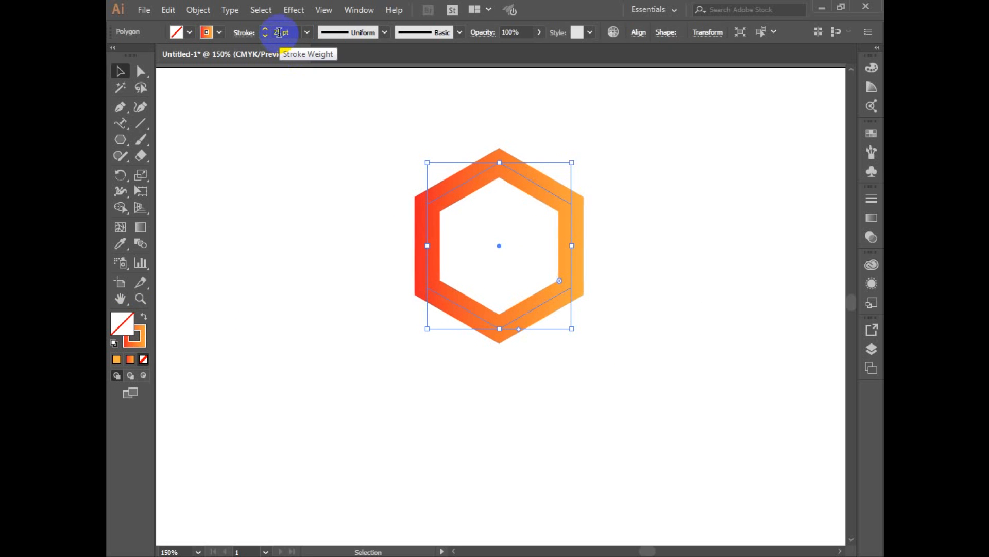
left_click_drag(377, 146, 695, 393)
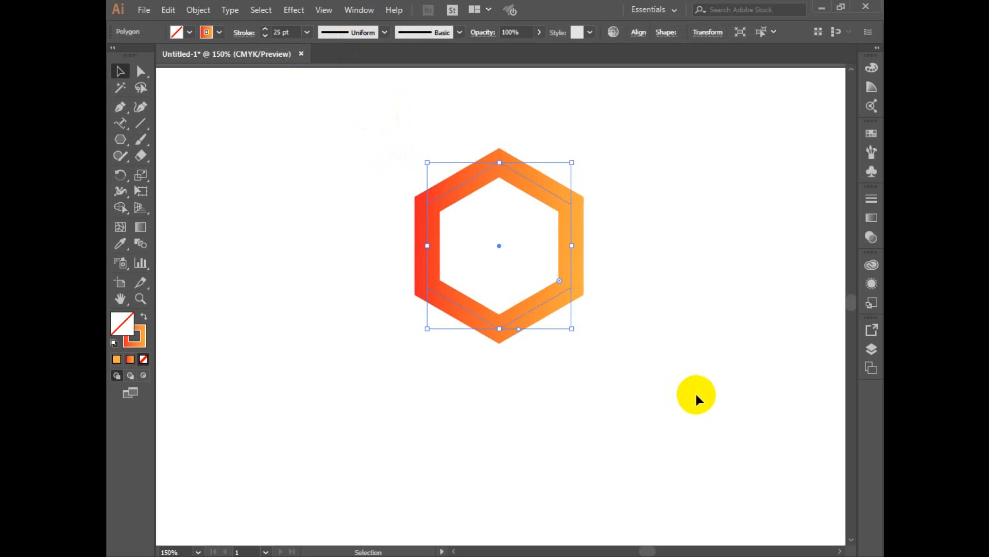
left_click_drag(393, 214, 526, 330)
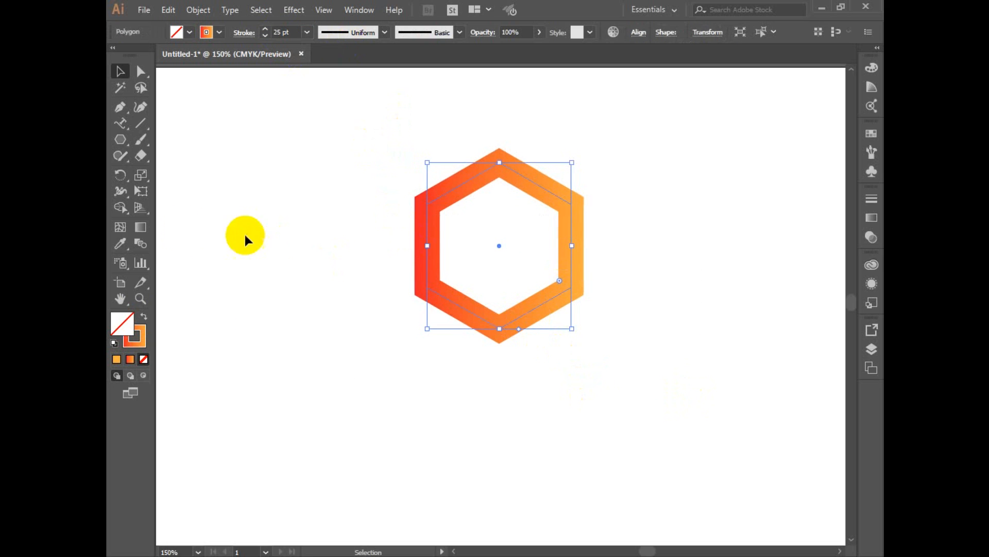
Draw a narrow upright rectangle beside the hexagon and give it the gradient as fill with no stroke.
left_click_drag(125, 147, 122, 137)
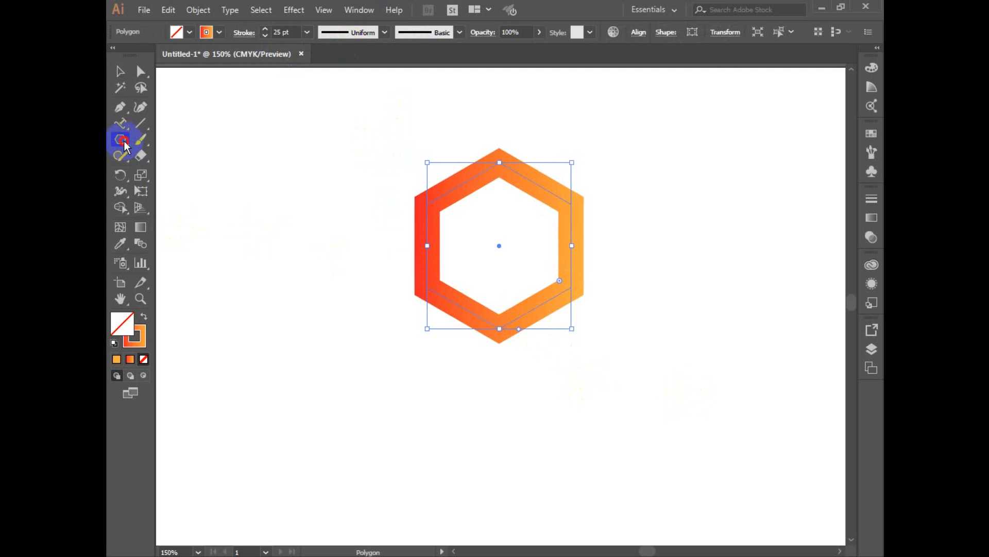
left_click(166, 137)
left_click_drag(312, 266, 343, 419)
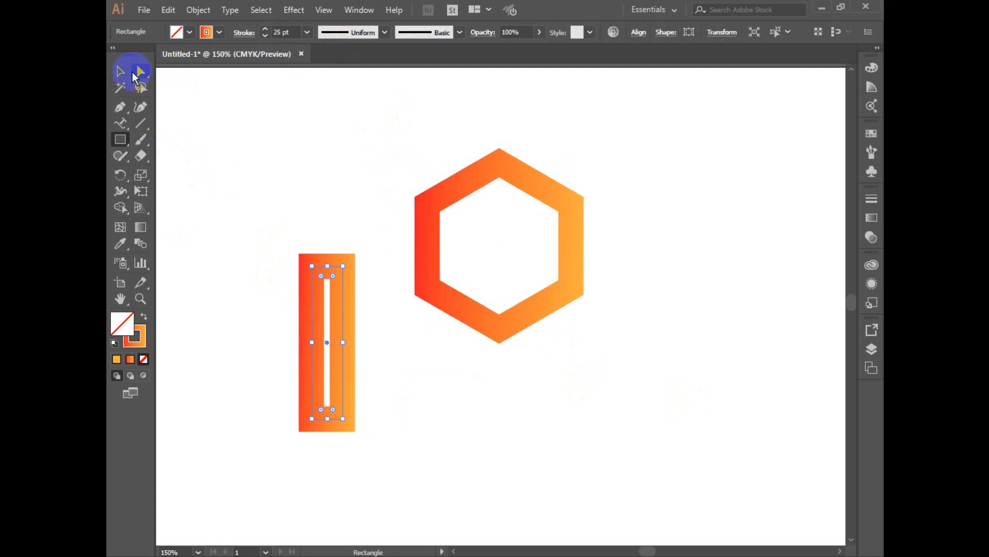
left_click(122, 71)
left_click(144, 316)
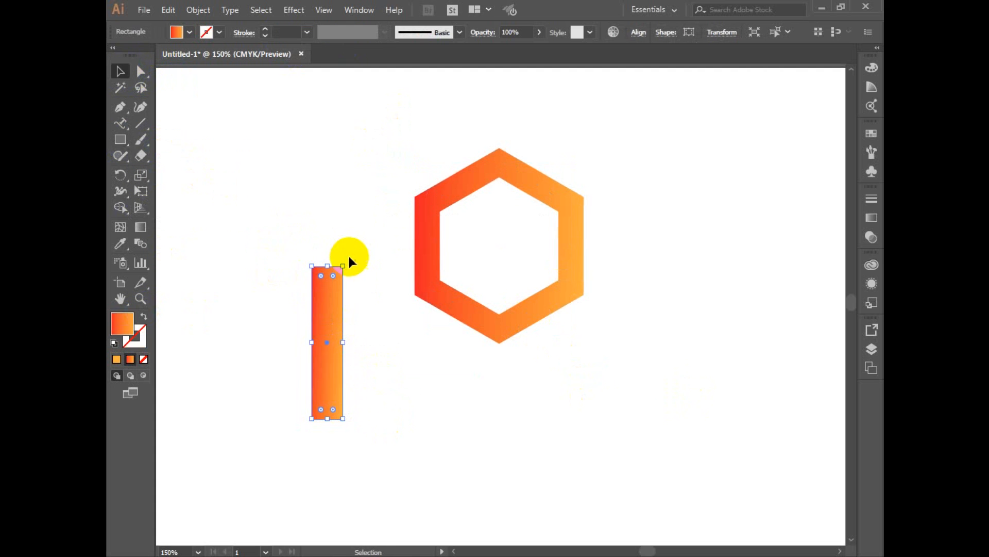
Widen and lengthen the upright rectangle, and reposition it beside the hexagon.
left_click_drag(347, 261, 358, 266)
key("ctrl+z")
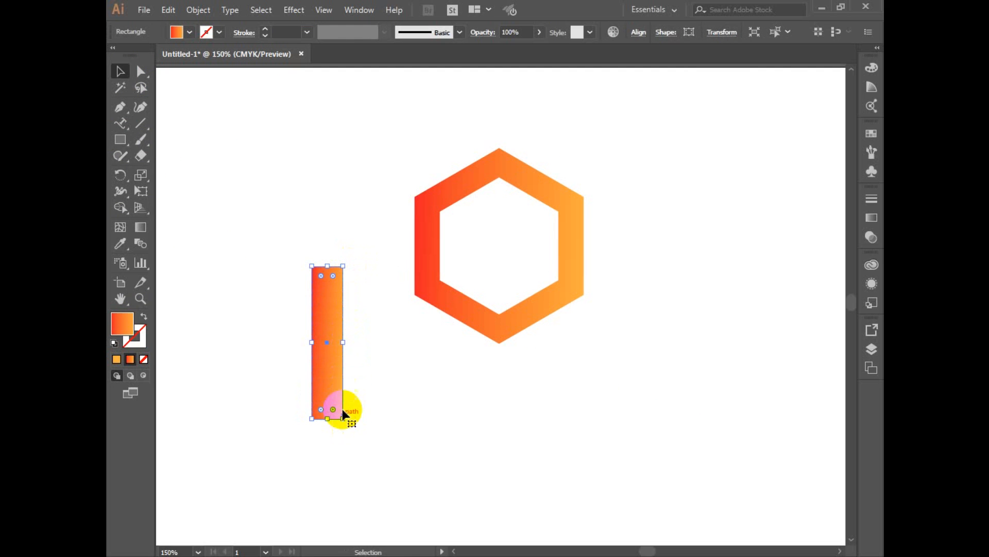
left_click_drag(342, 344, 382, 342)
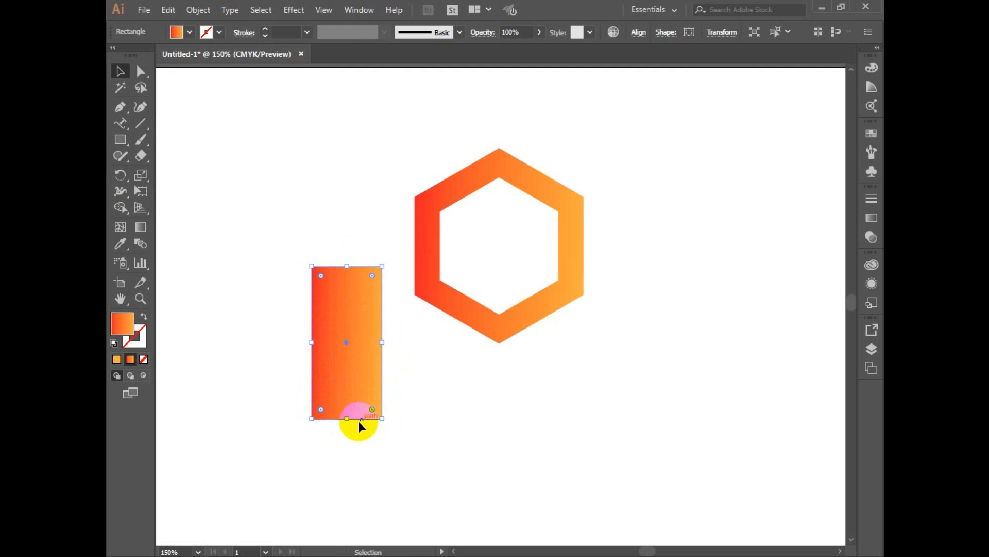
left_click_drag(348, 418, 349, 491)
left_click_drag(359, 378, 326, 306)
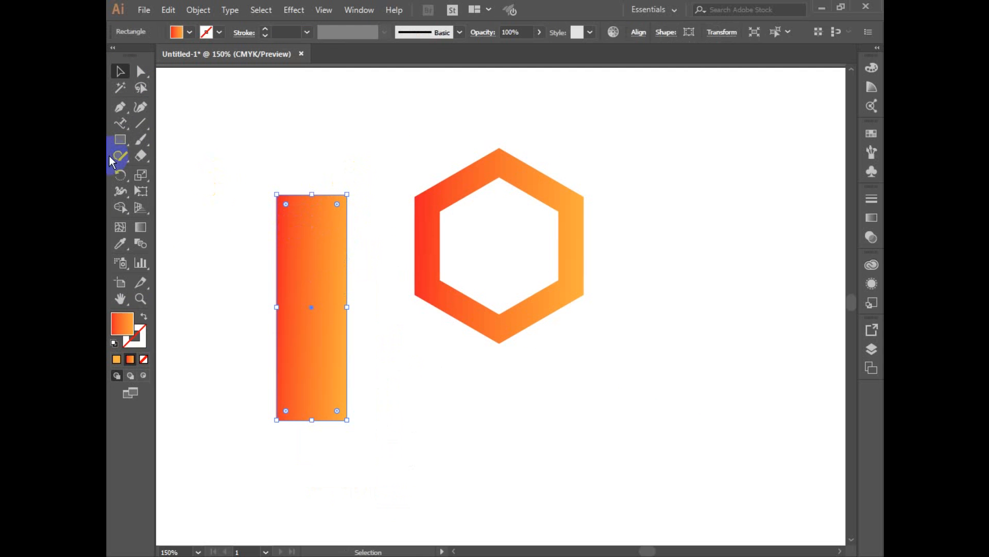
Rotate the rectangle clockwise to a diagonal and centre it across the hexagon from lower left to upper right.
left_click(120, 174)
left_click(306, 324)
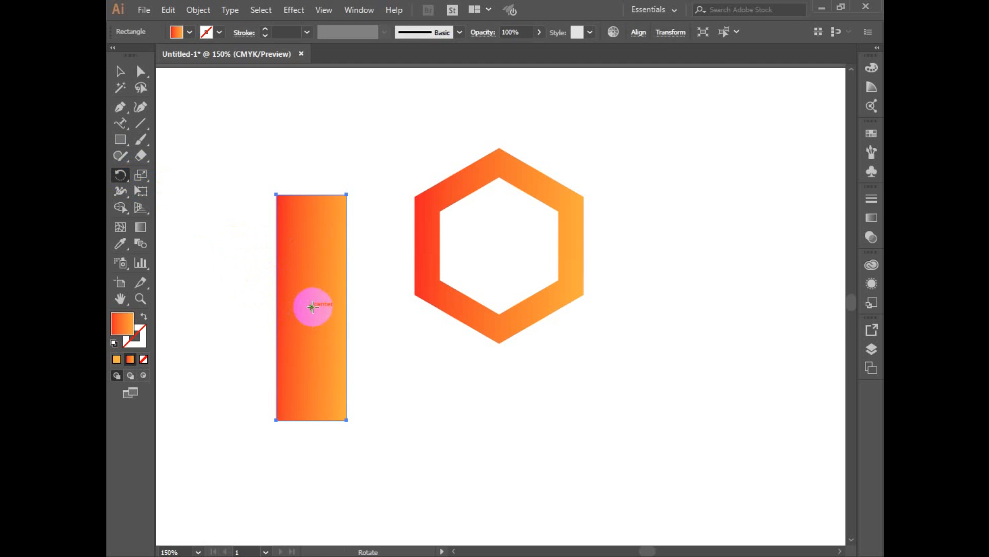
key("v")
left_click_drag(349, 188, 471, 233)
left_click_drag(317, 320, 503, 268)
left_click(521, 282)
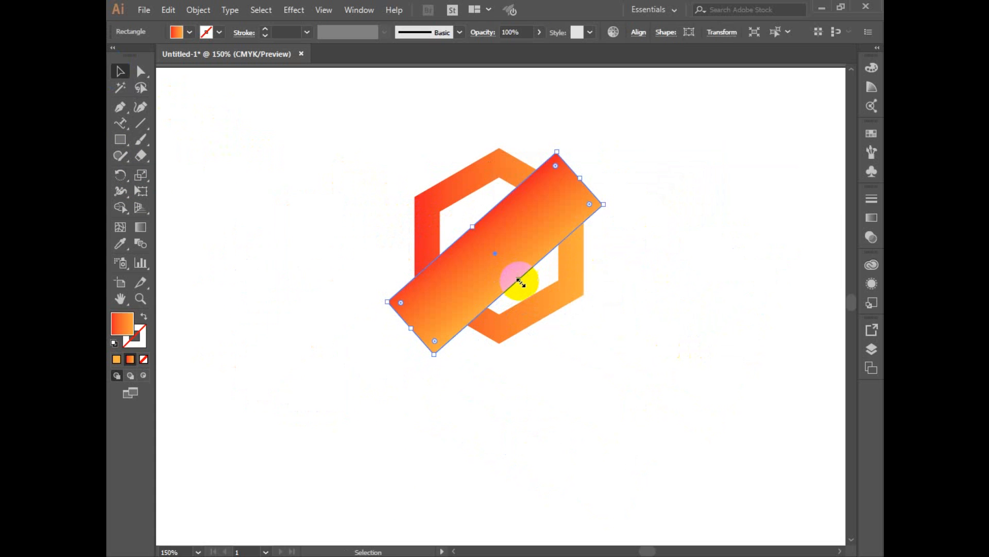
left_click_drag(563, 205, 560, 200)
left_click_drag(403, 138, 663, 384)
left_click(665, 384)
Expand the hexagon's gradient stroke into a filled shape.
left_click_drag(451, 98, 481, 201)
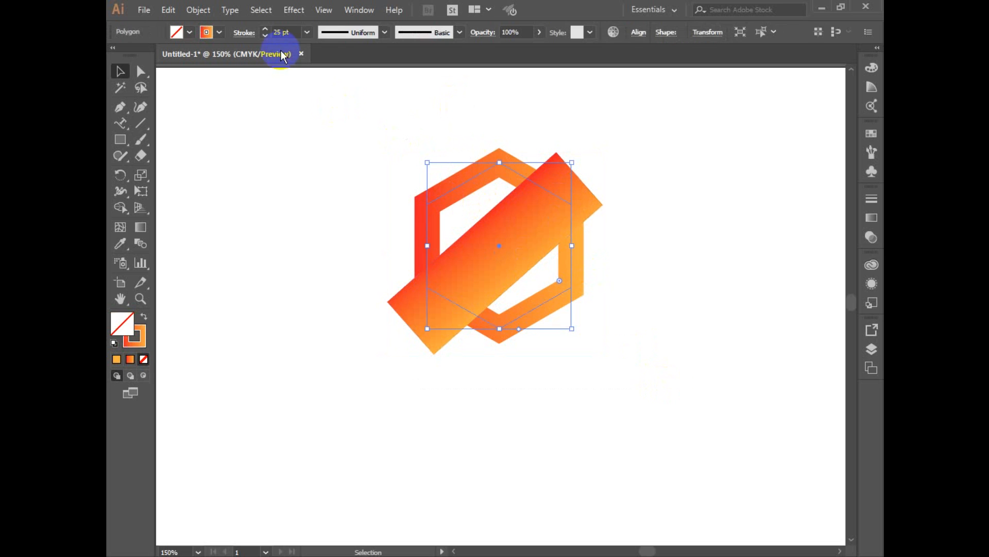
left_click(200, 9)
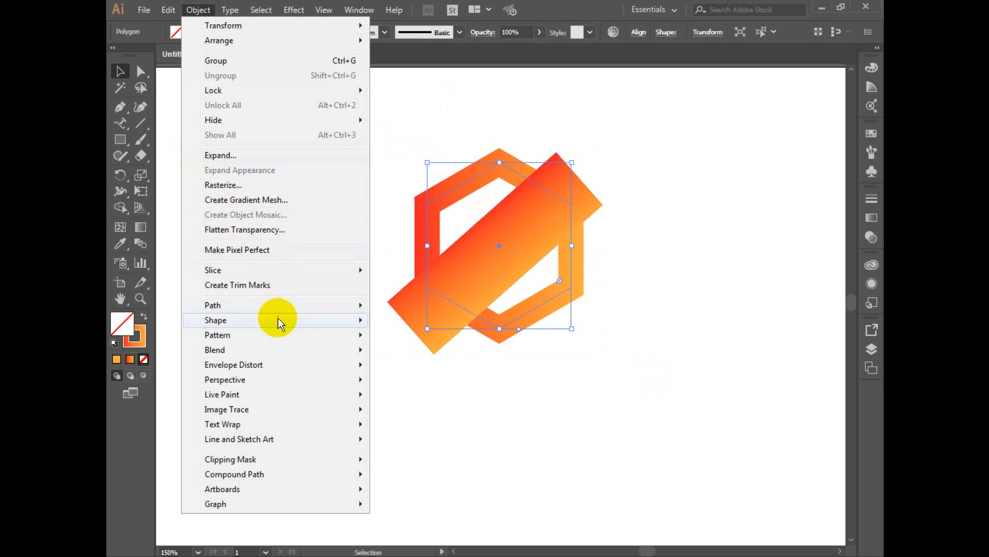
mouse_move(277, 320)
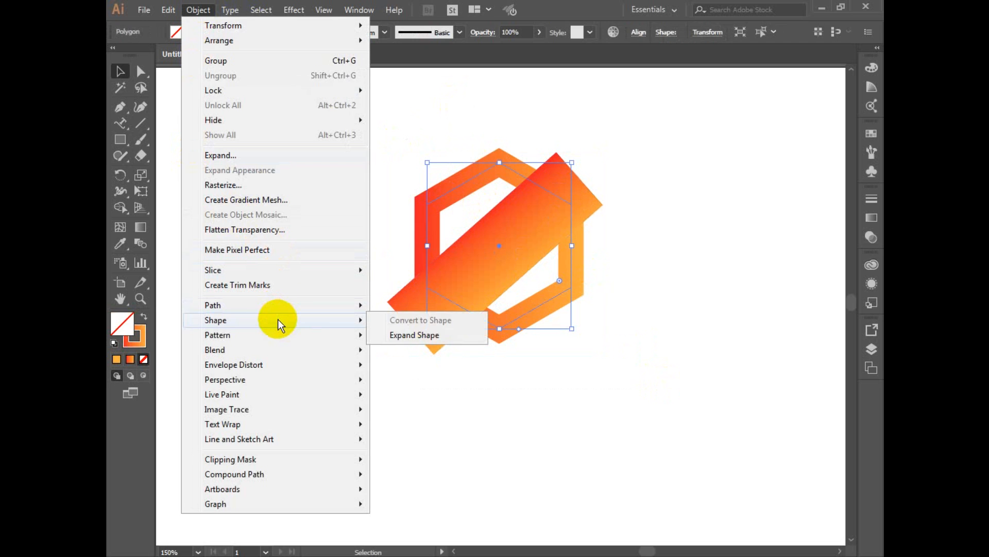
left_click(231, 155)
left_click(449, 349)
Cut the diagonal band out of the hexagon ring with the Shape Builder tool, leaving two separate corner pieces.
left_click_drag(434, 187, 608, 344)
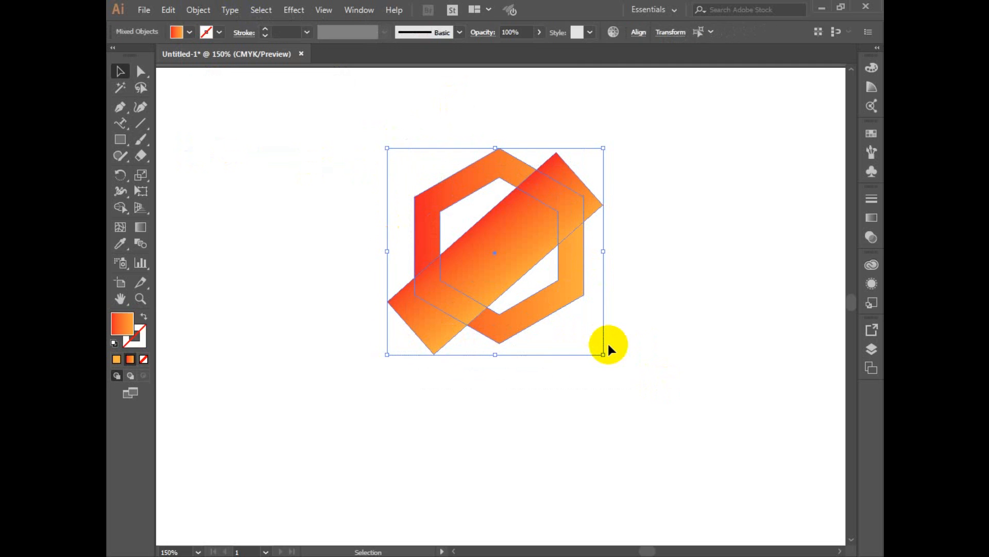
left_click(120, 208)
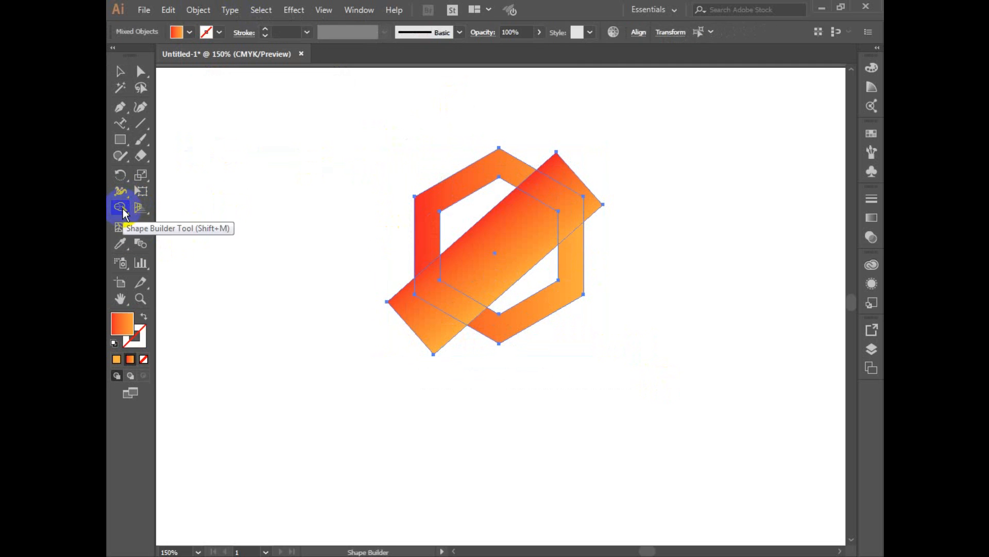
left_click_drag(578, 187, 398, 338)
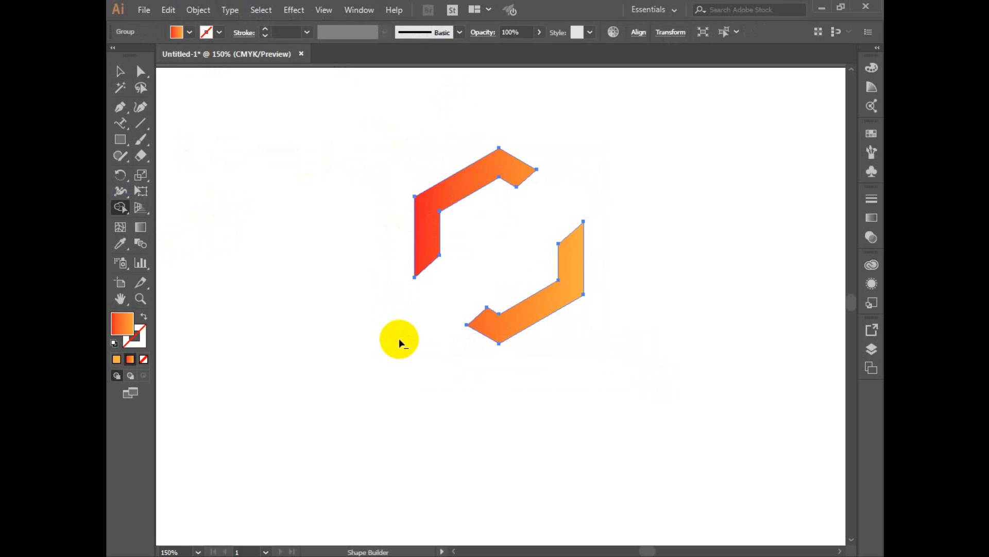
left_click(120, 71)
left_click_drag(325, 117, 619, 382)
key("space")
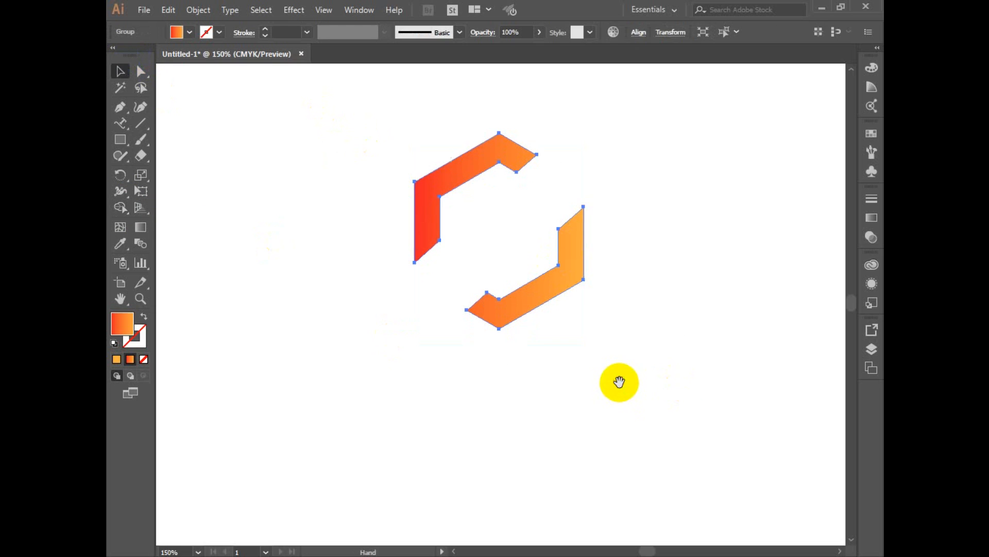
left_click(493, 409)
left_click(135, 109)
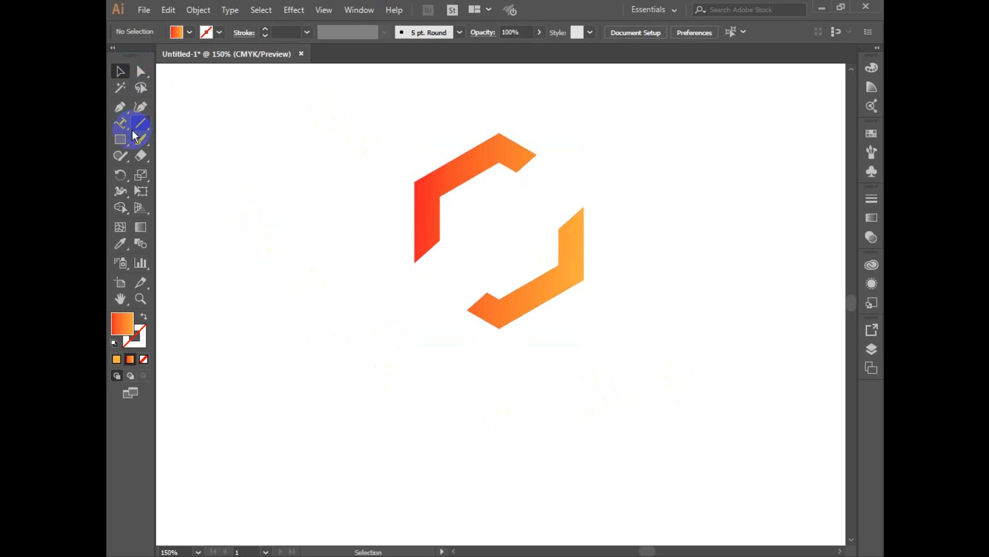
left_click(120, 138)
left_click_drag(214, 200, 219, 303)
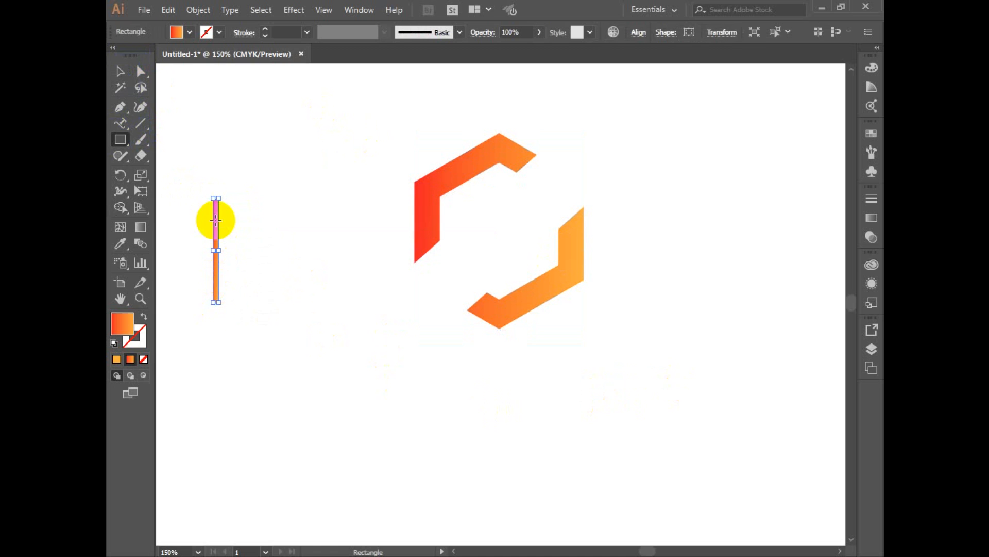
left_click(119, 72)
left_click(282, 215)
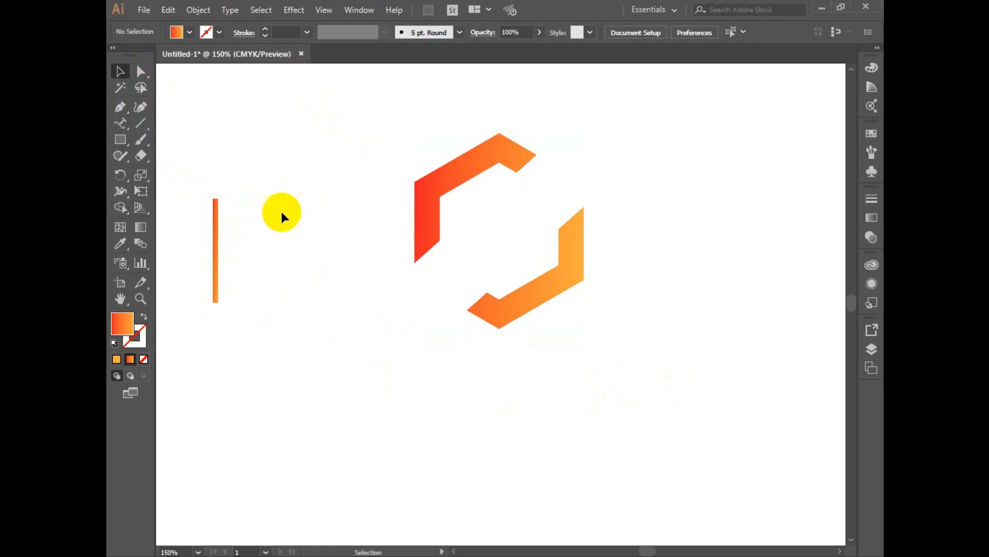
left_click_drag(224, 323, 197, 327)
key("Delete")
Draw a straight vertical line beside the hexagon pieces and give it a solid orange stroke with no fill.
left_click(120, 140)
left_click(141, 123)
mouse_move(309, 218)
left_mouse_down()
mouse_move(309, 405)
mouse_move(279, 393)
left_mouse_up()
left_click(142, 333)
left_click(144, 316)
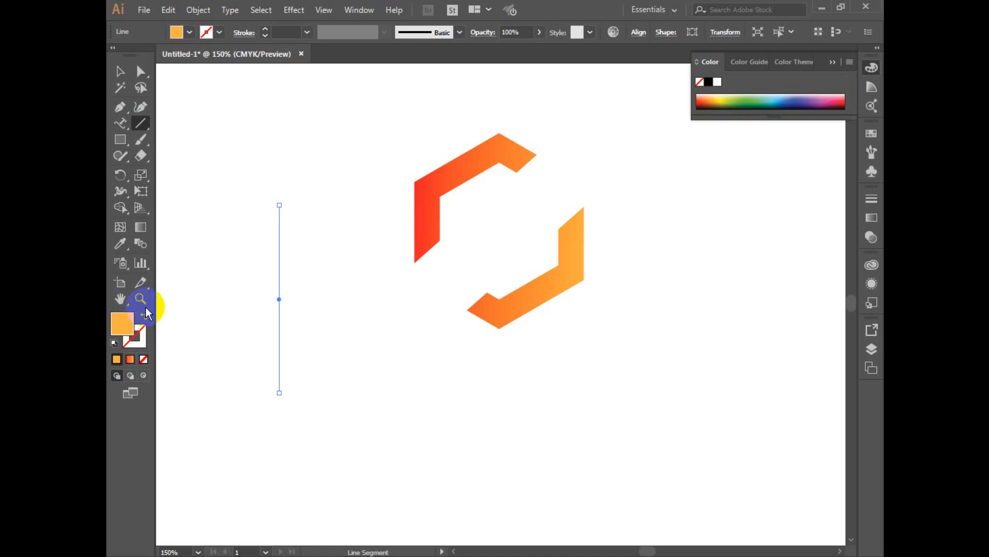
left_click(120, 71)
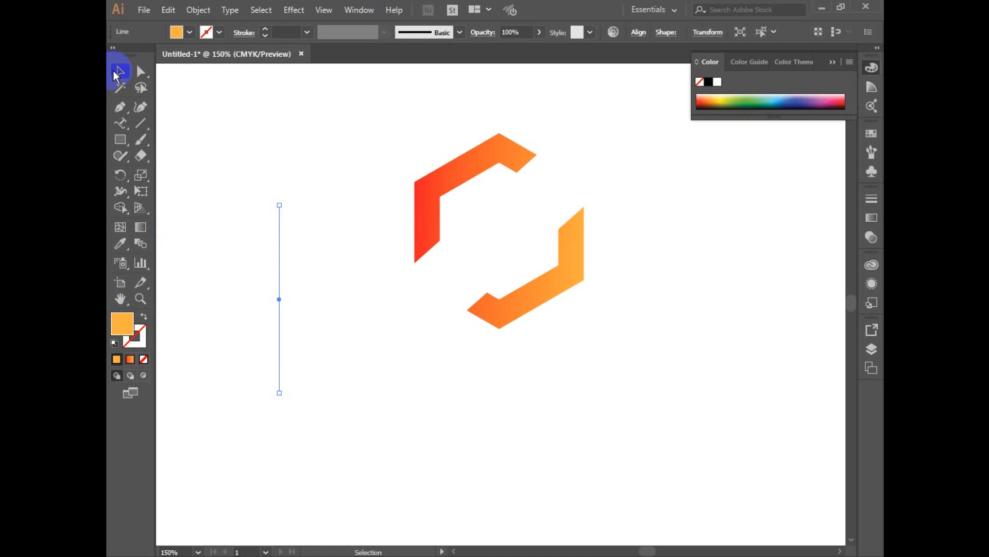
left_click(145, 316)
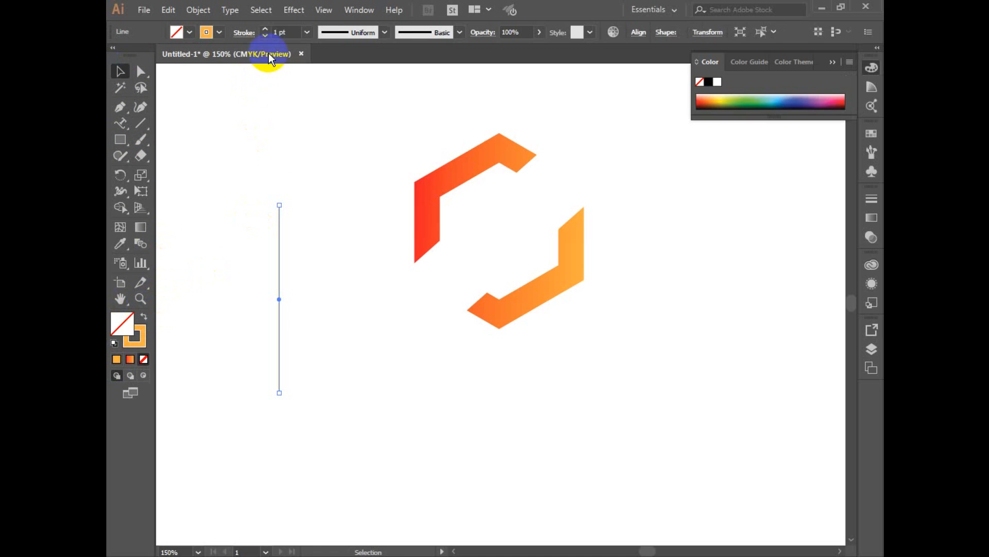
Set the vertical line's stroke weight to 6 pt.
left_click(267, 29)
left_click(267, 29)
left_click(267, 29)
left_click(267, 29)
left_click(267, 28)
left_click(328, 228)
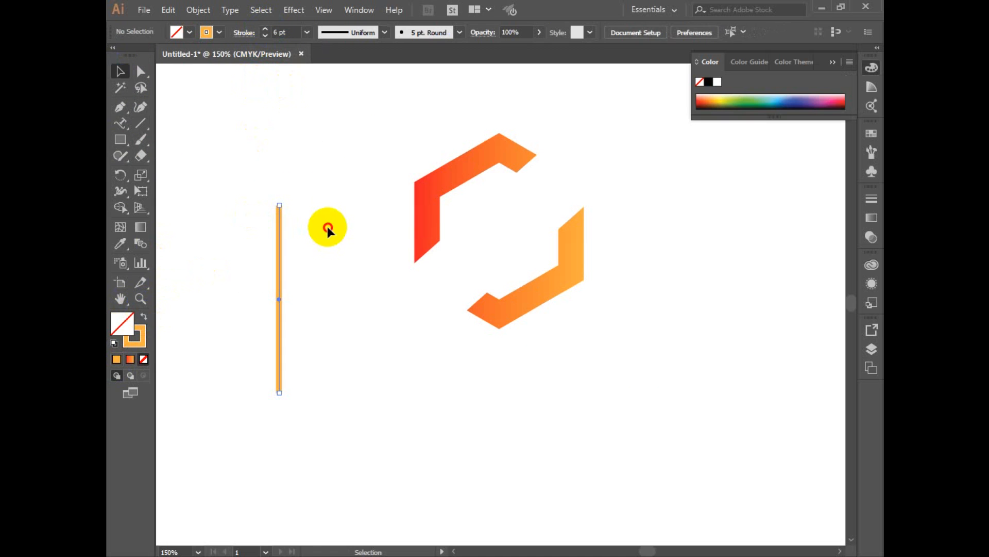
left_click_drag(218, 205, 317, 298)
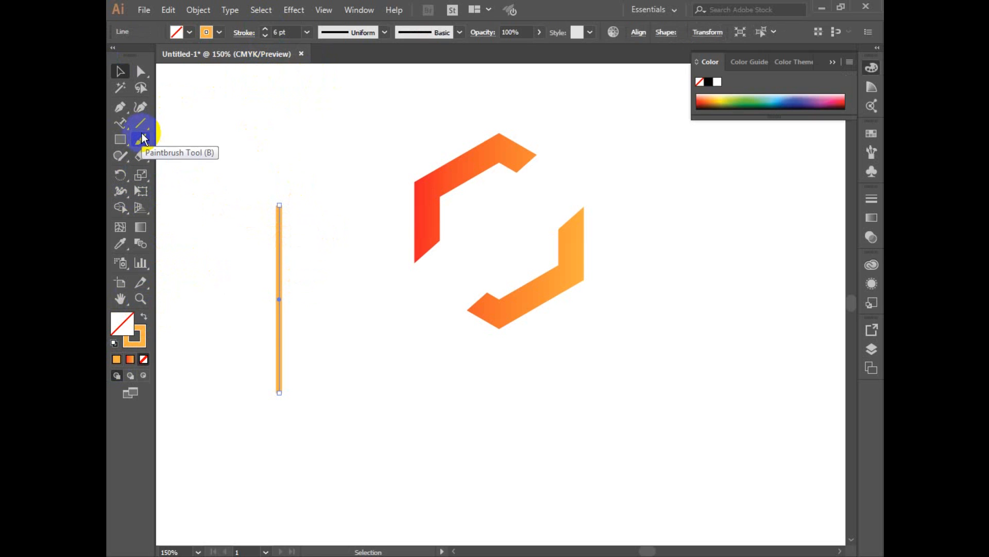
Draw a small outlined circle centred on the upper end of the vertical line with the Ellipse tool.
mouse_move(123, 137)
left_mouse_down()
mouse_move(150, 138)
mouse_move(154, 171)
left_mouse_up()
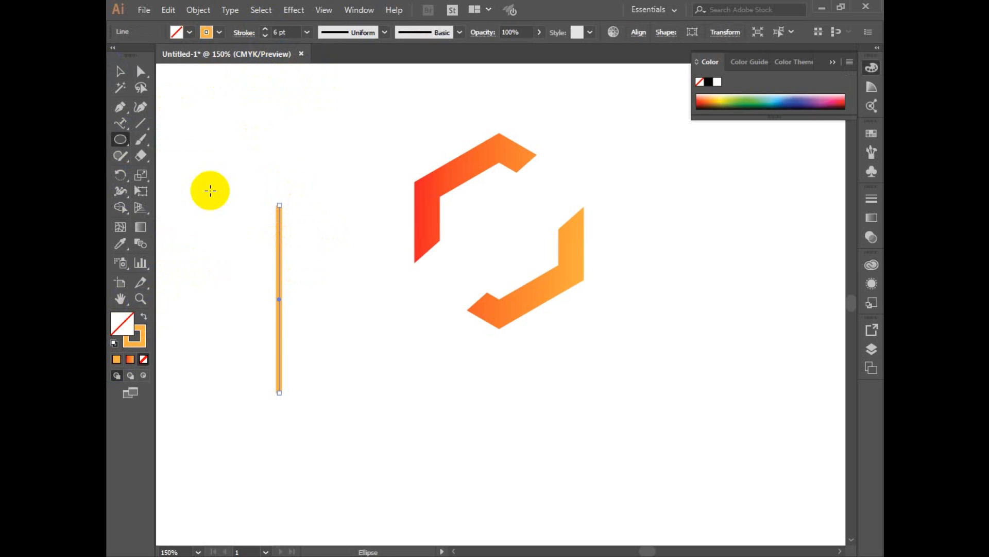
left_click_drag(279, 184, 296, 204)
key("alt+space")
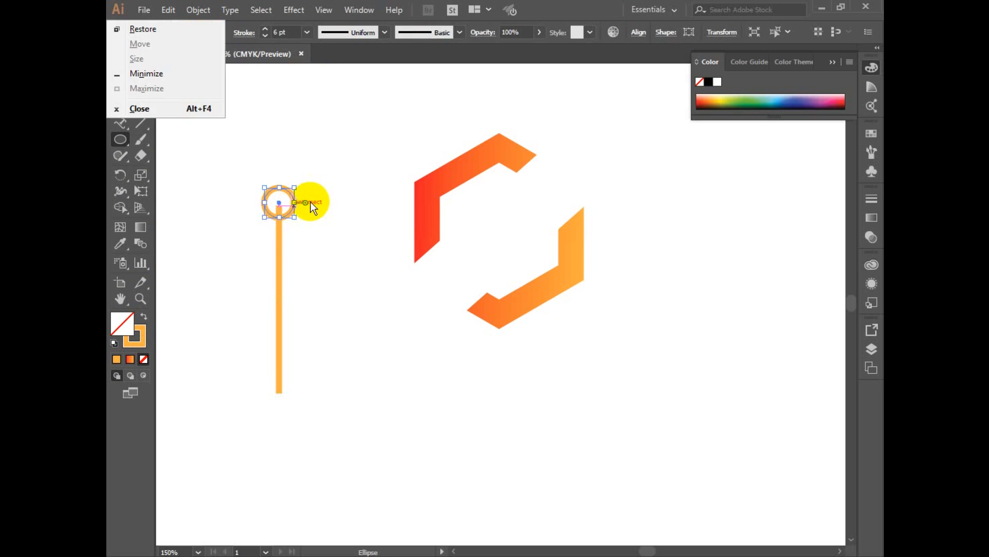
Swap the small circle's fill and stroke so it has a solid orange fill and no stroke.
left_click(541, 8)
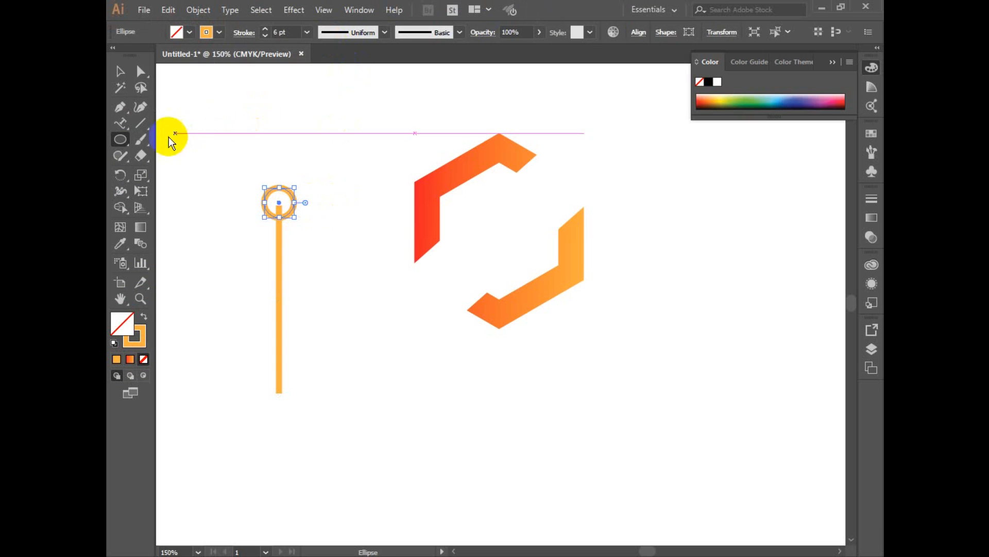
left_click(129, 77)
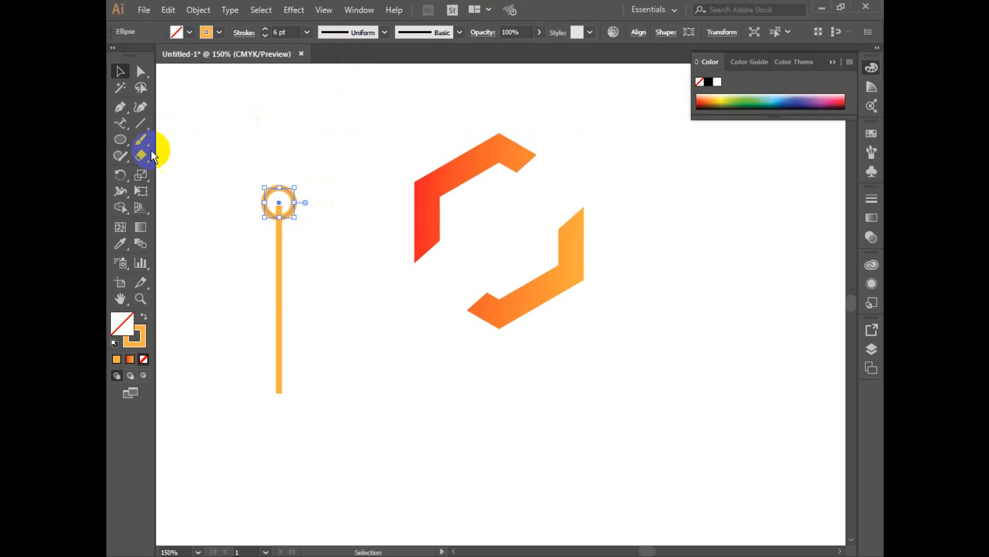
left_click(143, 320)
Give the vertical line a tapered width profile that is thickest at the circle and narrows to a point.
left_click_drag(238, 175, 360, 434)
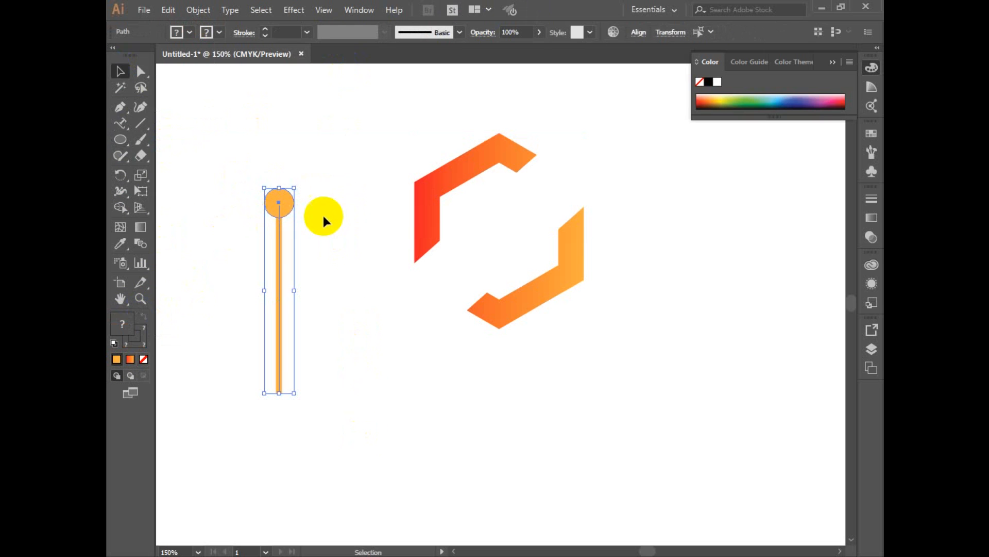
left_click_drag(342, 270, 252, 303)
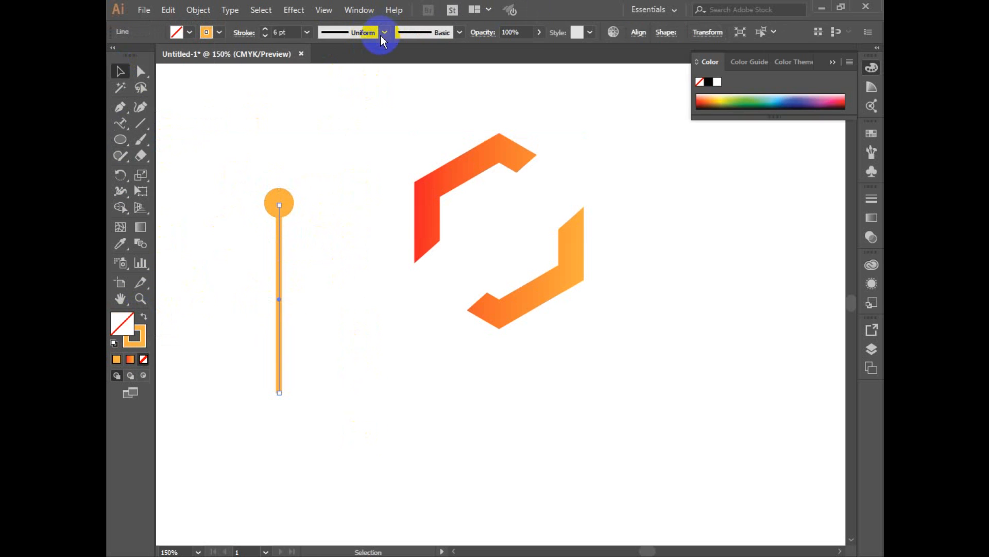
left_click(361, 33)
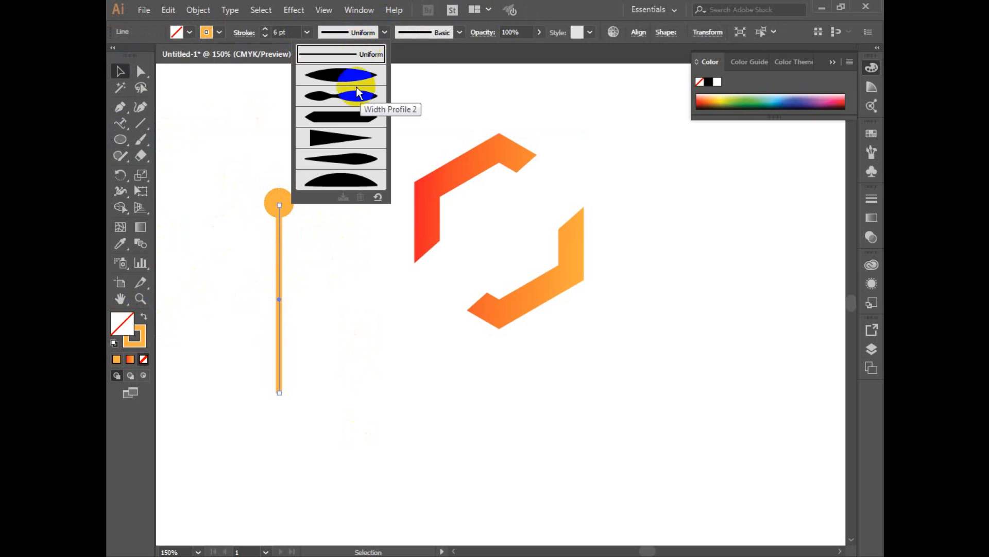
left_click(355, 129)
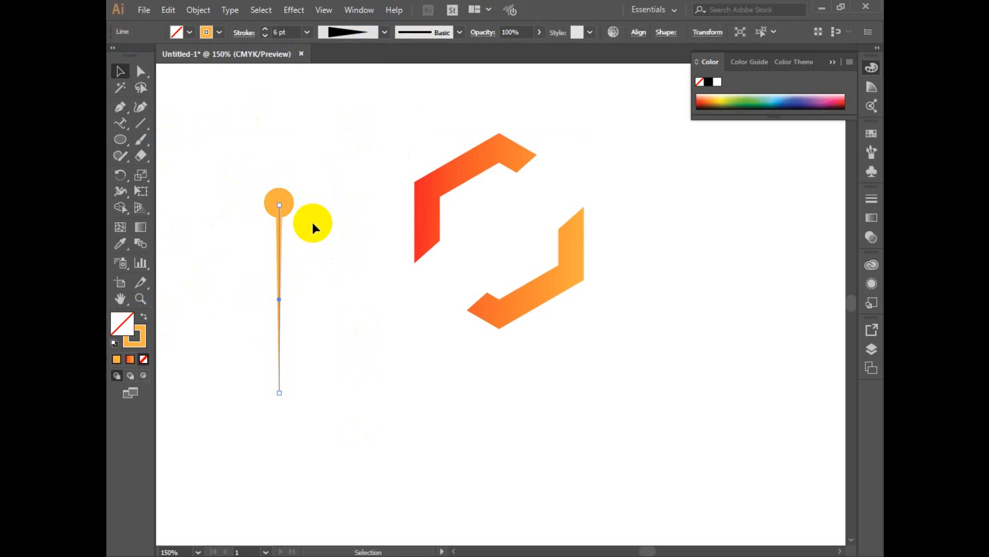
left_click(292, 258)
Duplicate the circle and tapered line together as a second pin beside the first.
left_click_drag(247, 196, 316, 297)
key("space")
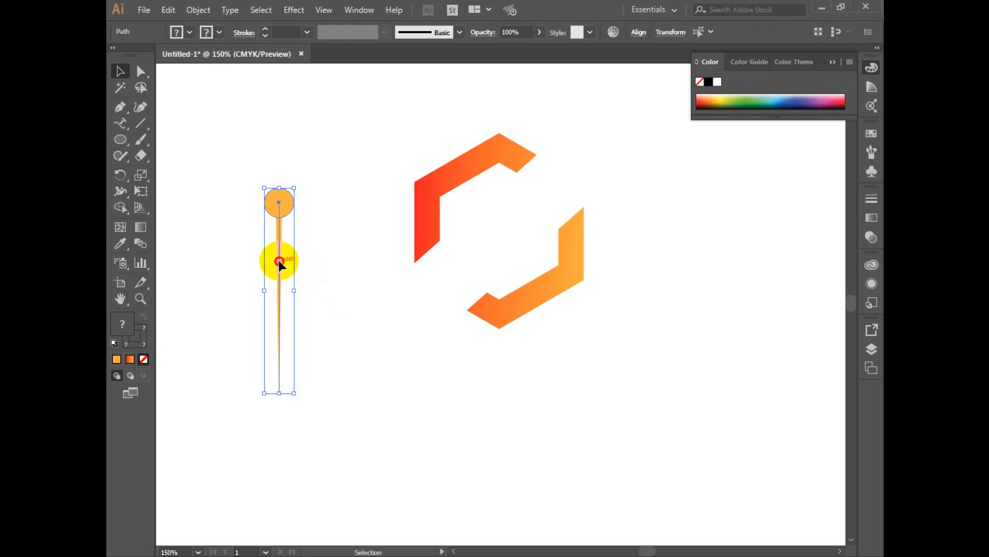
mouse_move(278, 262)
left_mouse_down()
mouse_move(221, 265)
mouse_move(276, 270)
left_mouse_up()
left_click(310, 262)
Try an elliptical width profile on the right-hand pin's line.
left_click(279, 252)
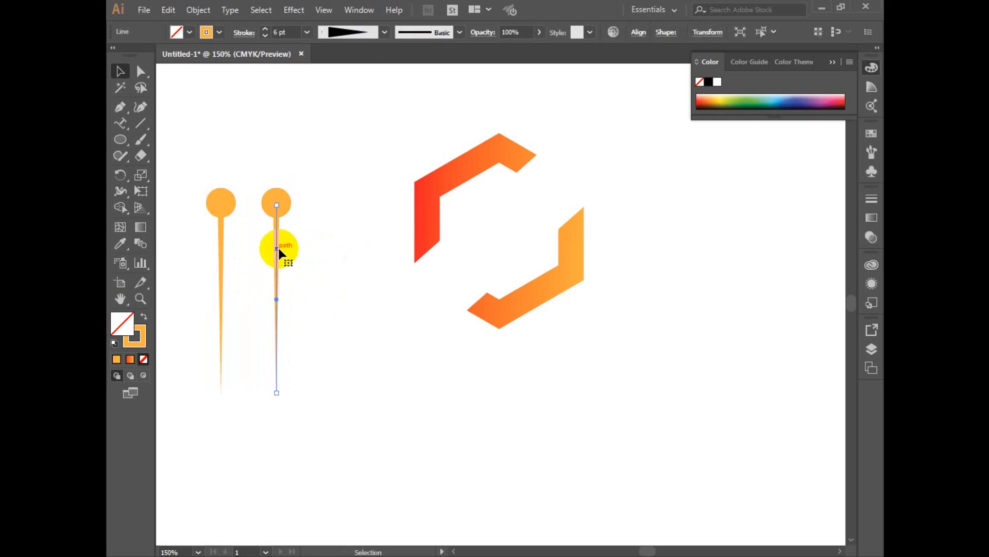
left_click(349, 33)
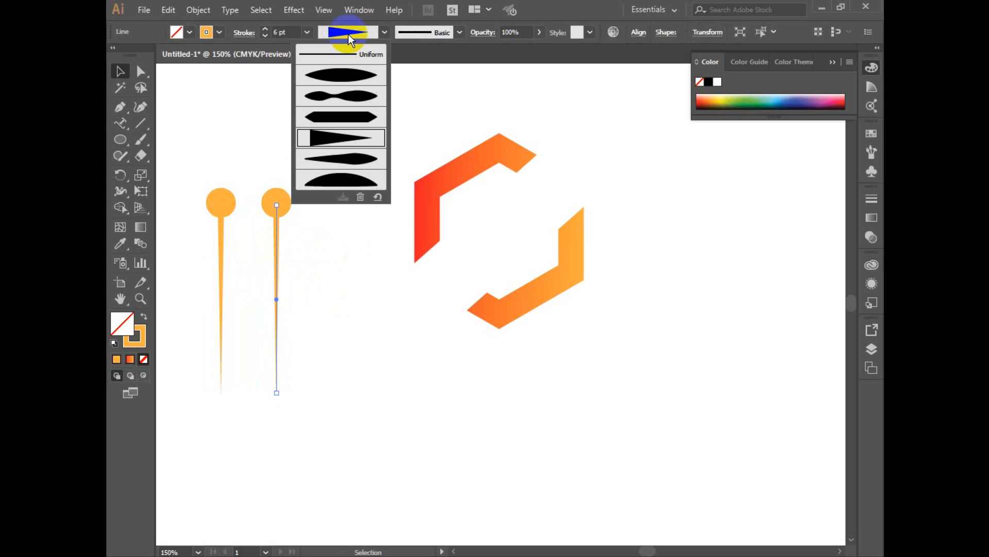
left_click(349, 75)
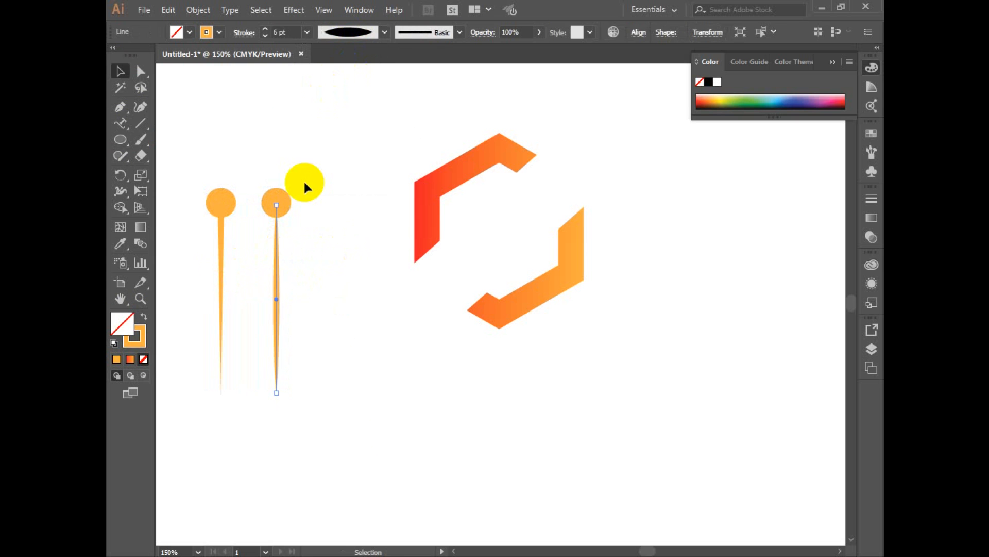
key("ctrl+z")
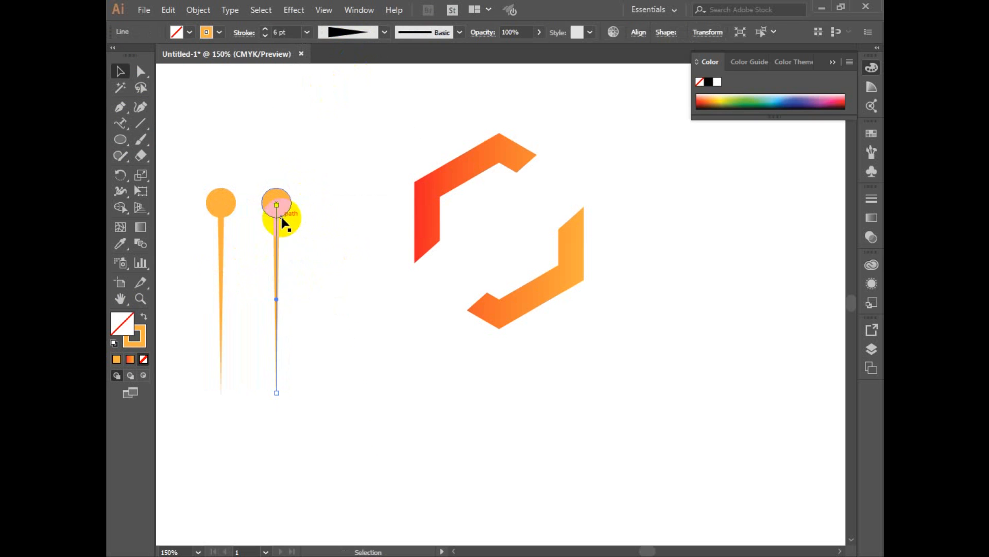
right_click(279, 268)
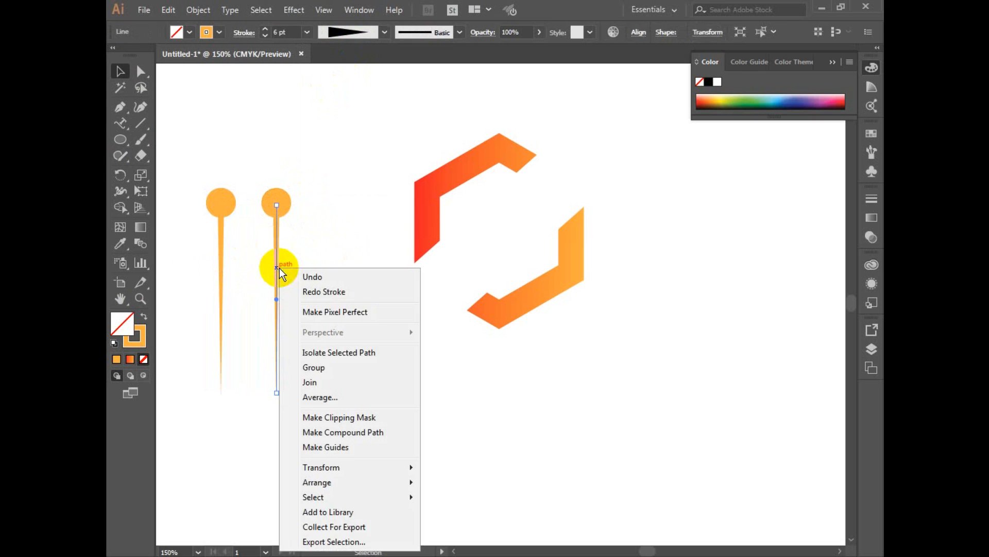
key("Escape")
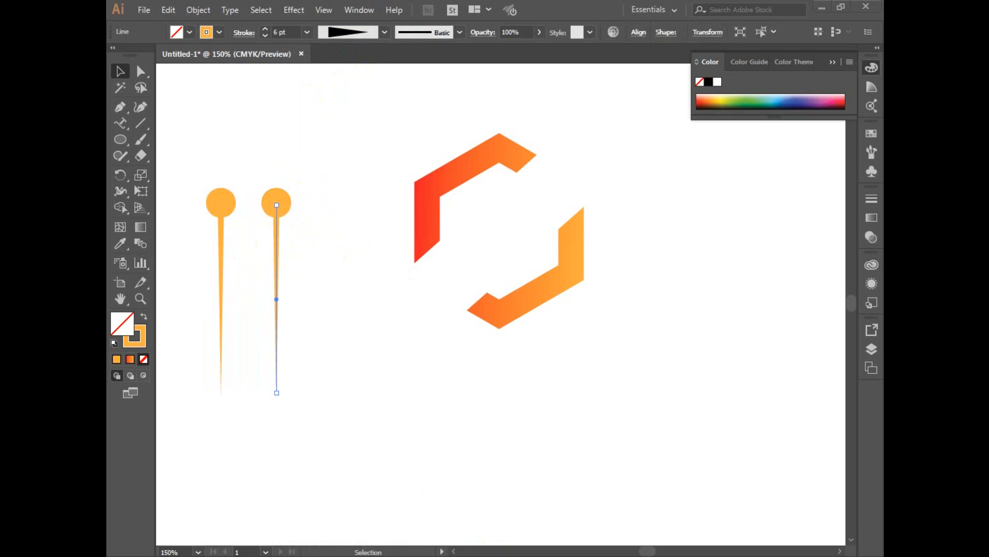
Expand the right-hand pin so its tapered stroke becomes a filled orange shape.
left_click(341, 165)
left_click(210, 388)
left_click_drag(313, 159, 154, 394)
left_click_drag(276, 159, 336, 298)
left_click(198, 9)
left_click(262, 171)
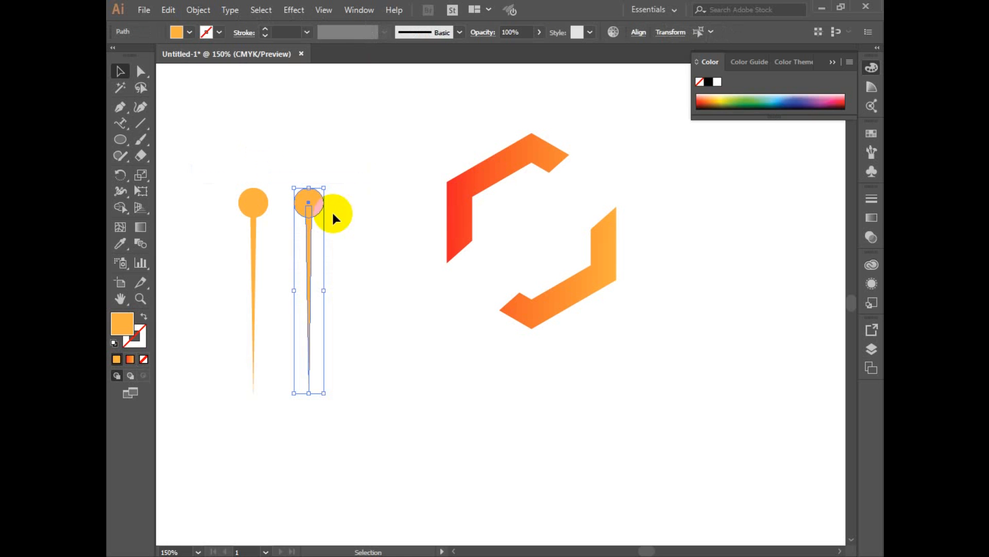
Scale the expanded pin down and place a copy of it slightly higher beside it.
left_click_drag(324, 187, 328, 260)
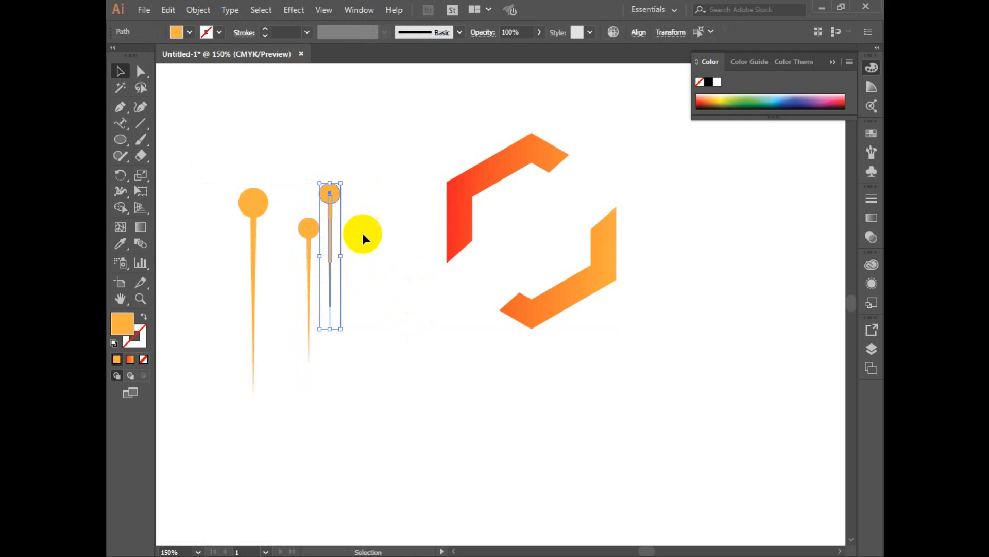
left_click_drag(375, 183, 311, 298)
left_click_drag(311, 297, 347, 296)
key("ctrl+z")
Group the two small pins and duplicate the pair alongside to make four staggered pins.
left_click_drag(281, 169, 365, 376)
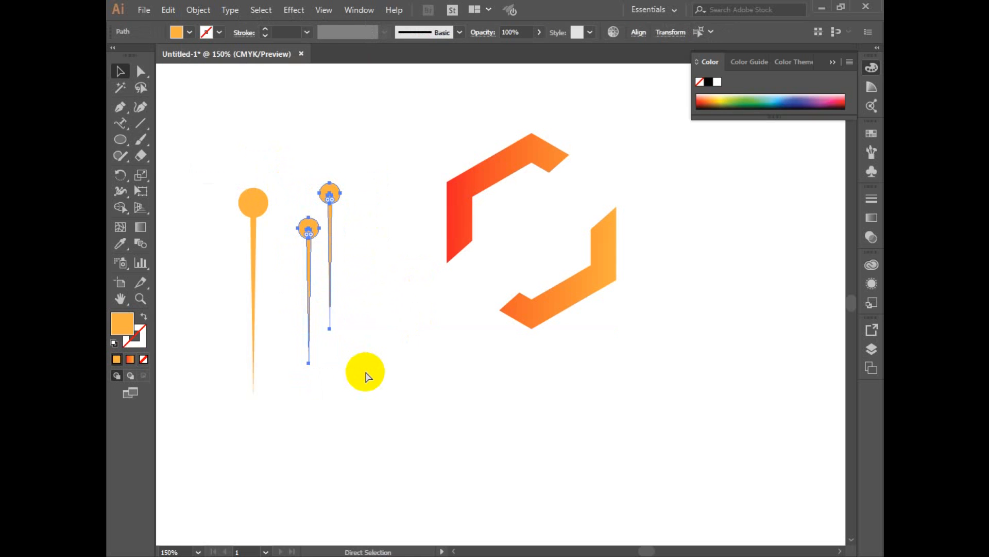
key("ctrl+g")
left_click_drag(309, 279, 354, 281)
Move the large pin farther away and group the four small pins.
left_click_drag(395, 150, 291, 332)
left_click_drag(234, 172, 192, 237)
left_click_drag(271, 129, 399, 372)
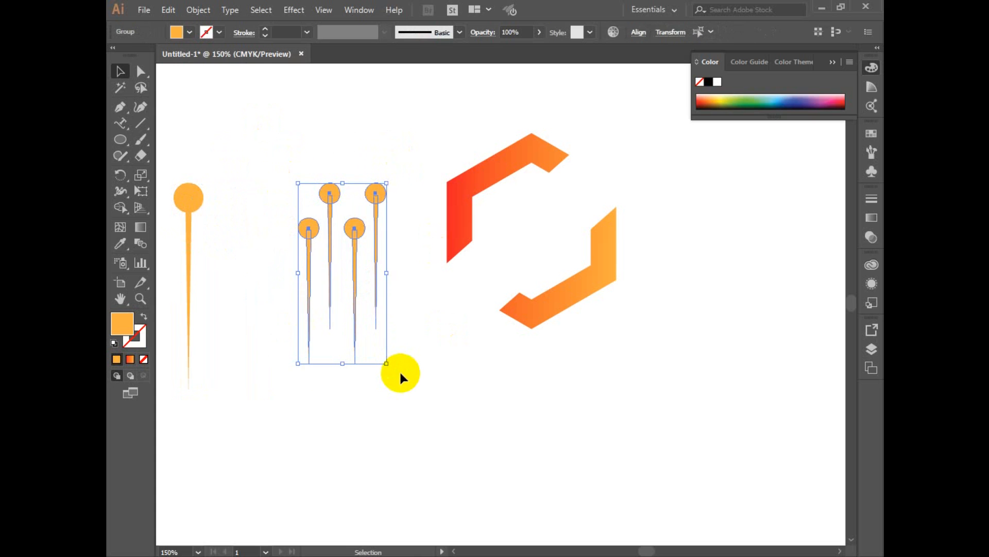
key("ctrl+g")
Rotate the four-pin group diagonally and move it into the gap between the two hexagon pieces.
left_click_drag(386, 175, 427, 243)
left_click_drag(375, 178, 361, 223)
left_click_drag(373, 268, 315, 170, "alt")
key("ctrl+z")
left_click_drag(346, 226, 401, 312)
left_click_drag(376, 267, 567, 261)
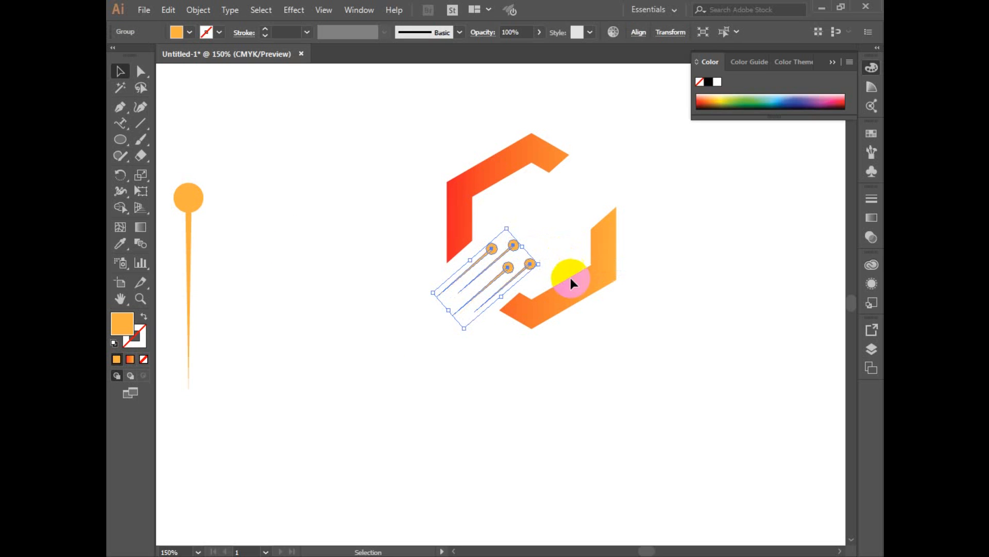
Enlarge the pin group and shift it farther into the opening of the hexagon ring.
left_click(626, 393)
scroll(626, 364, "up", 2)
left_click_drag(430, 145, 677, 459)
left_click(566, 260)
left_click_drag(565, 261, 530, 267)
left_click(648, 424)
scroll(634, 388, "down", 2)
Rotate the pin group slightly clockwise to refine its diagonal angle within the hexagon.
left_click(579, 283)
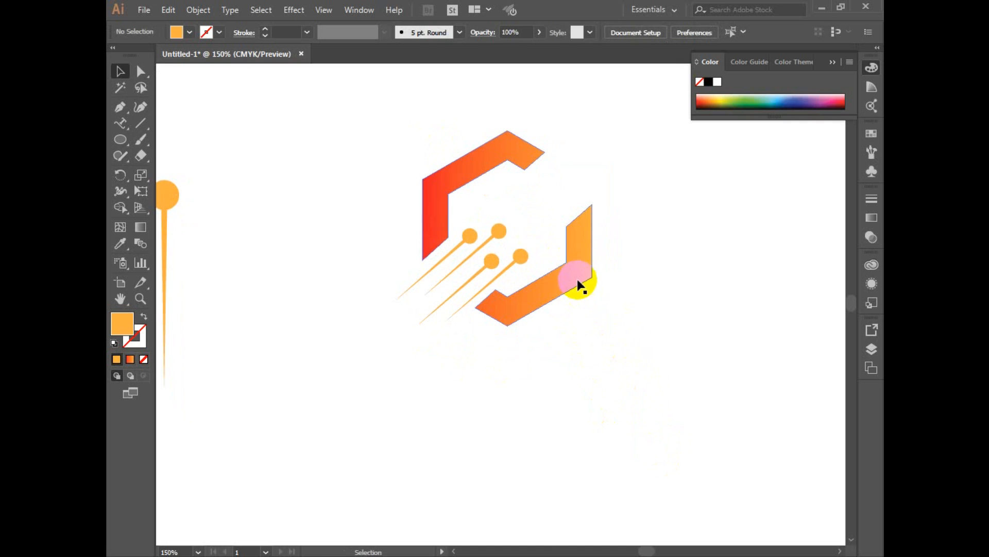
left_click(496, 228)
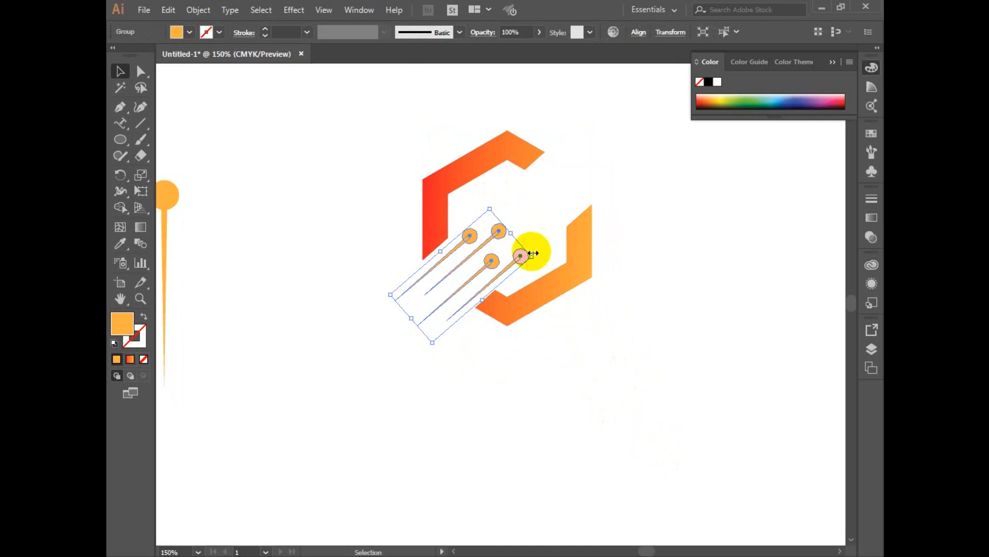
left_click_drag(531, 255, 542, 257)
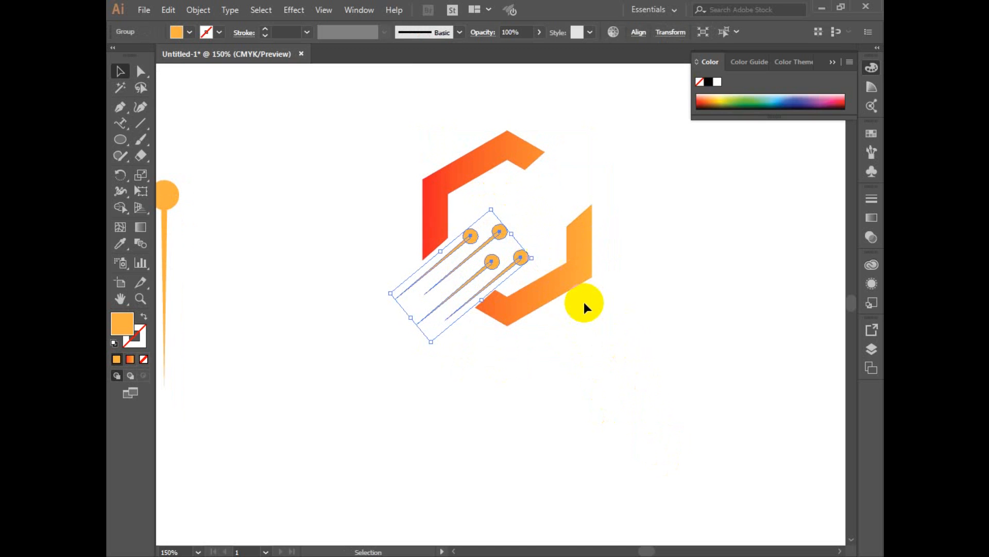
left_click(608, 341)
scroll(609, 346, "up", 1)
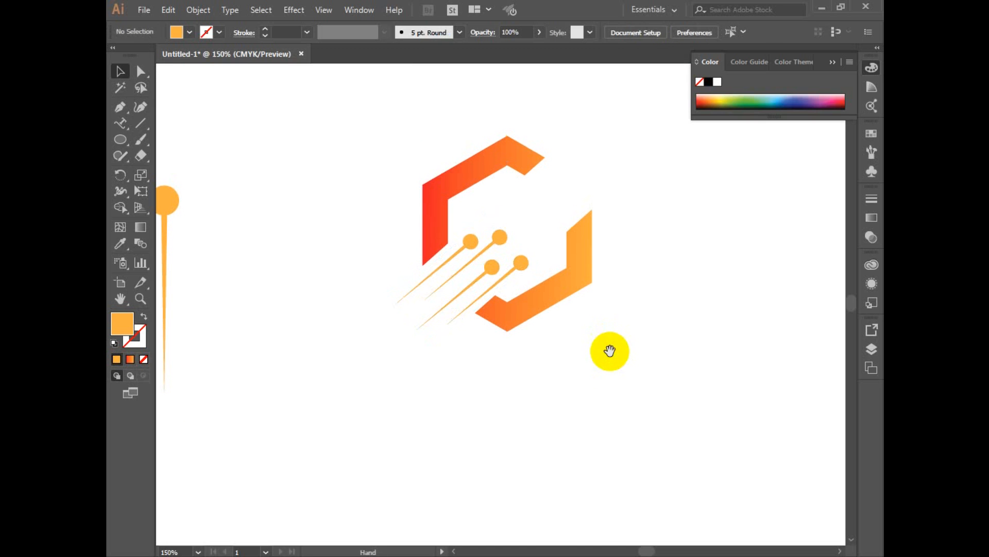
Nudge the pin group slightly left and up between the hexagon pieces.
left_click(522, 264)
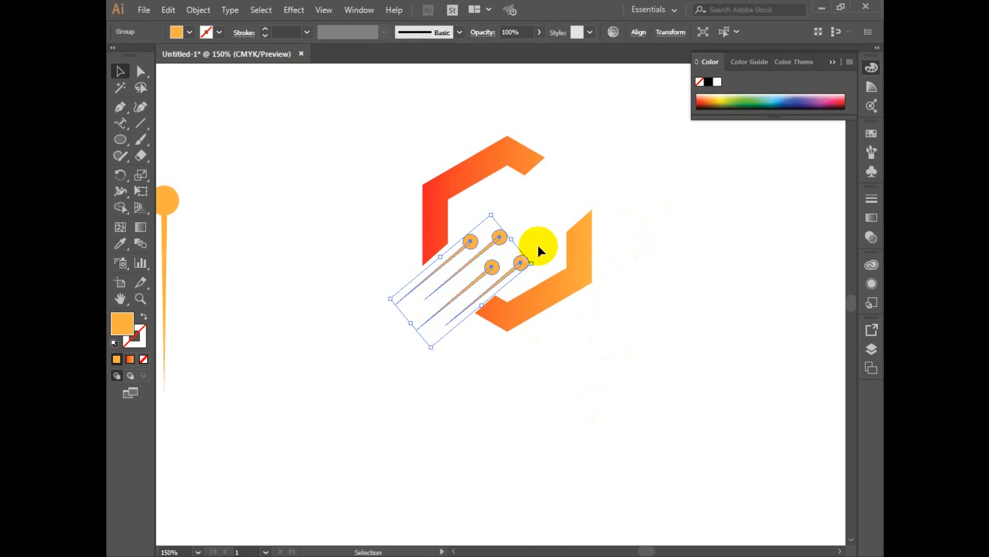
key("Left")
key("Up")
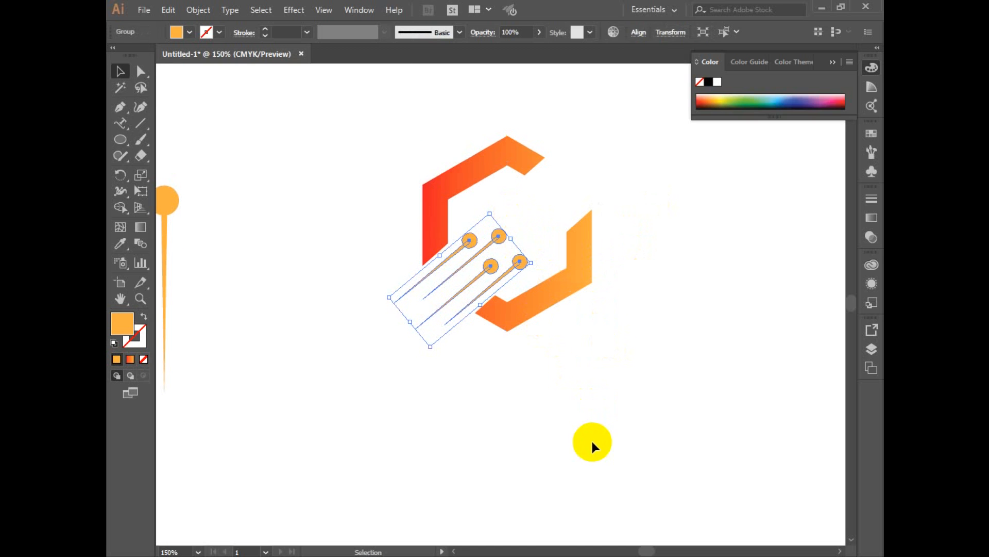
left_click(591, 439)
scroll(644, 349, "left", 1)
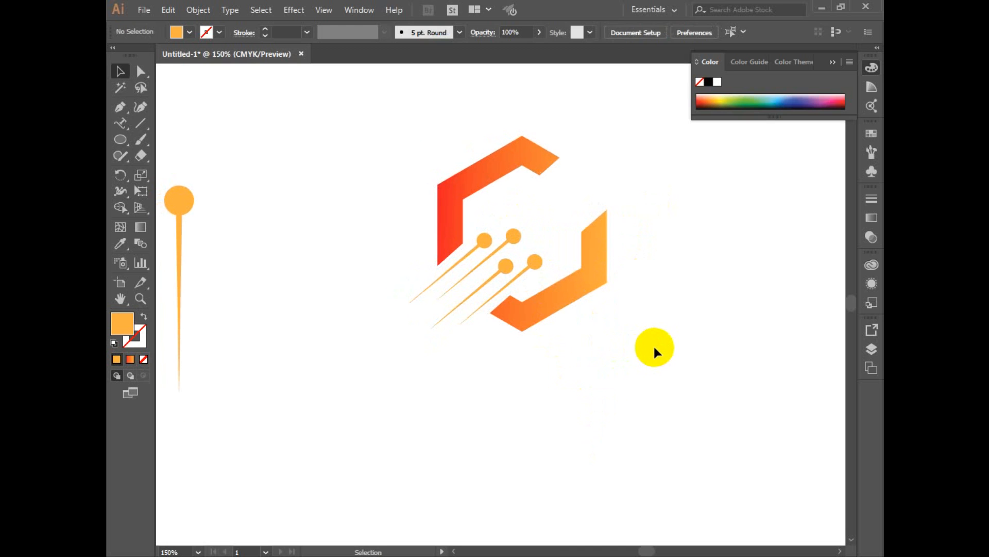
scroll(567, 289, "down", 1)
scroll(567, 289, "left", 1)
Apply the upper hexagon piece's red-to-orange gradient to the four pins with the Eyedropper tool.
left_click(516, 233)
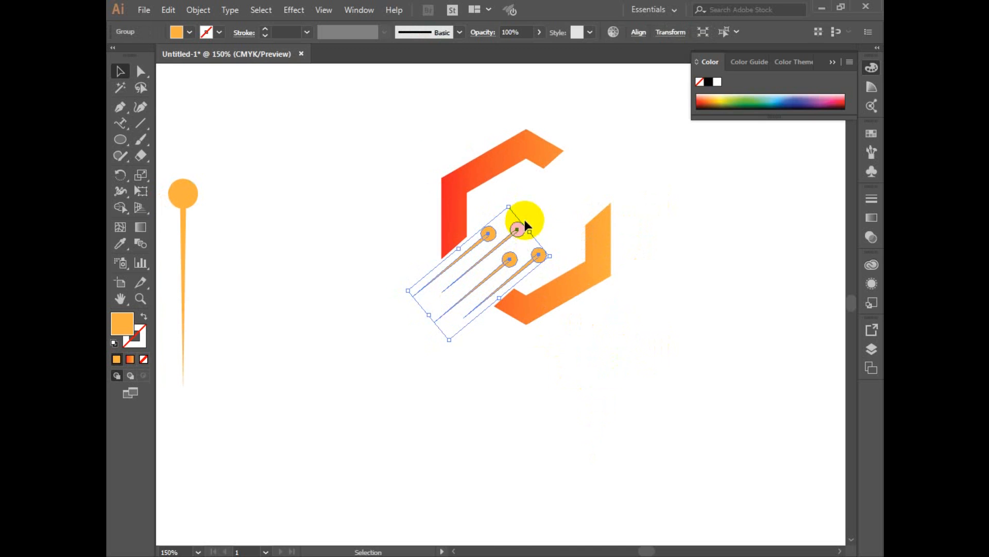
left_click(120, 244)
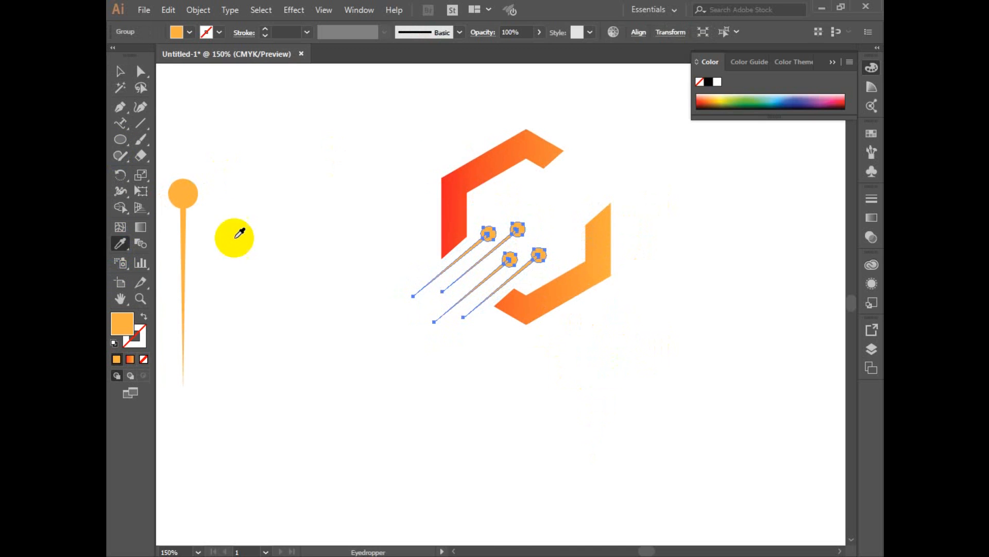
left_click(517, 152)
key("v")
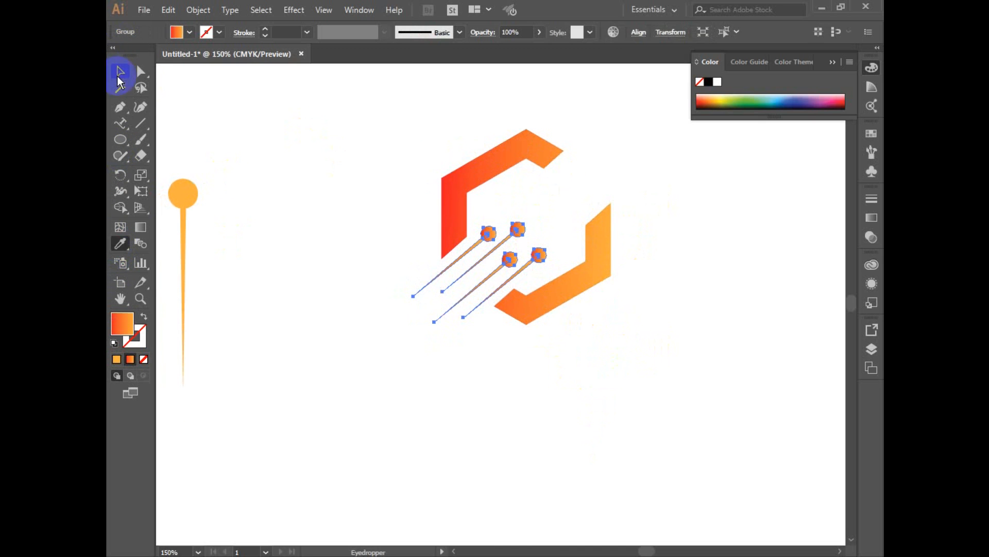
left_click(345, 145)
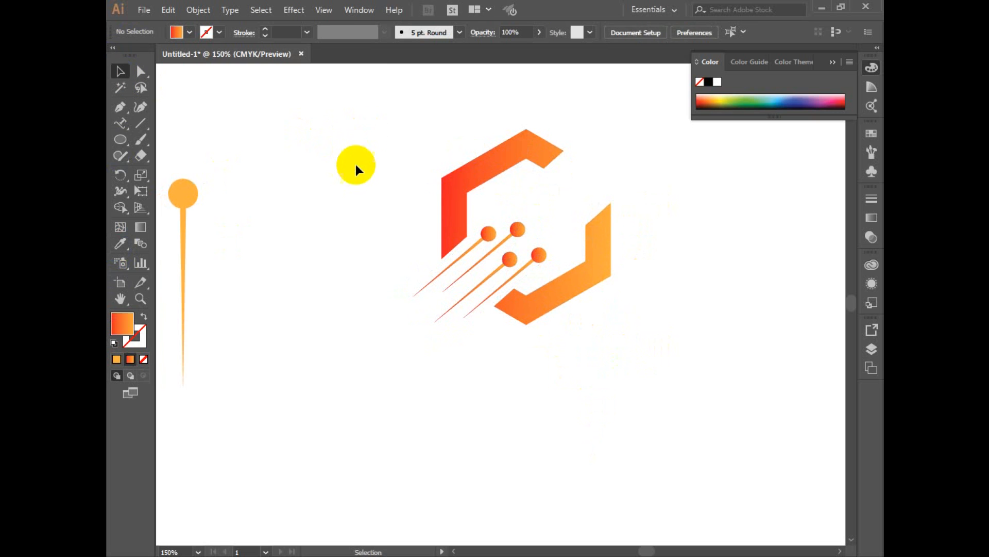
Move the leftover large pin off the artboard, beside the gradient circle.
key("ctrl+minus")
left_click_drag(381, 268, 179, 210)
key("ctrl+z")
left_click_drag(473, 223, 373, 415)
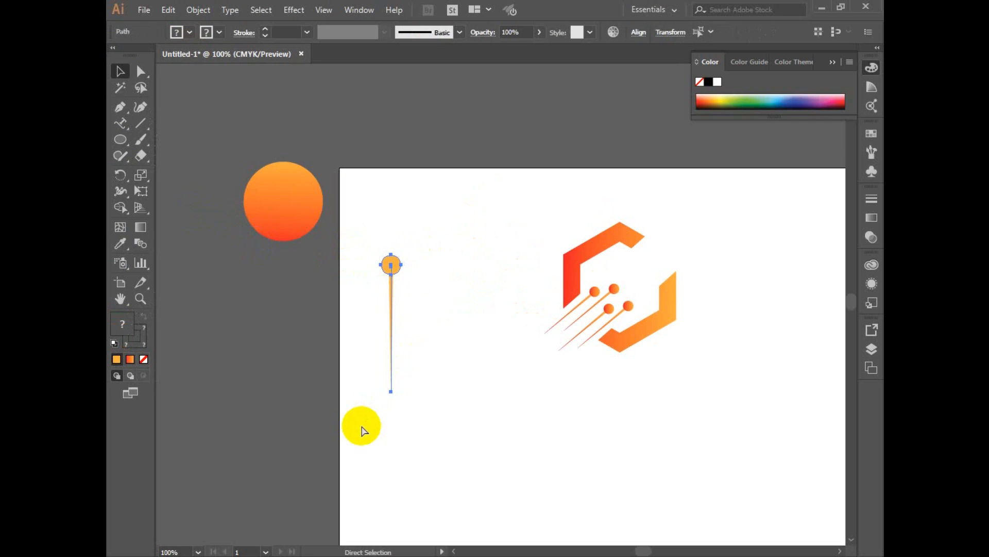
left_click_drag(390, 265, 206, 191)
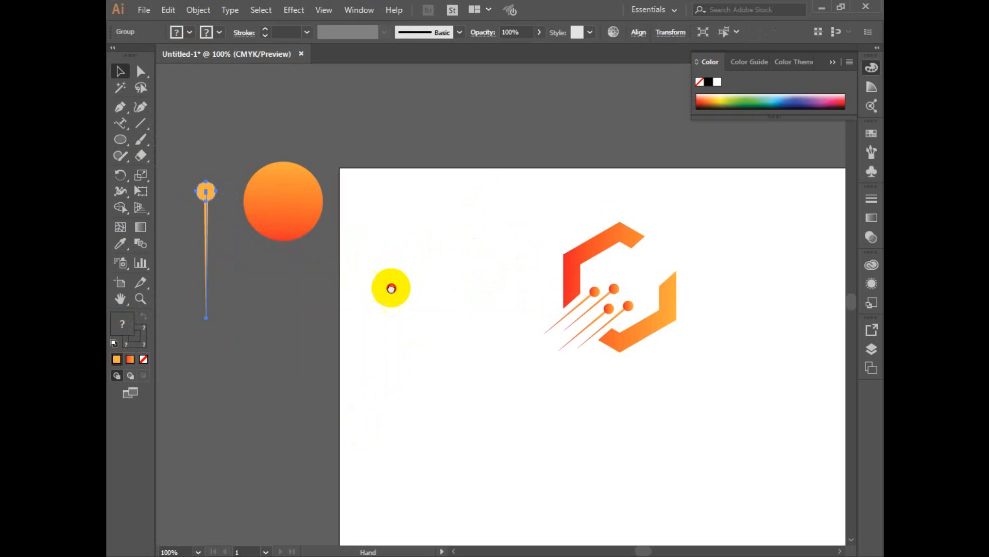
Move the whole logo, hexagon pieces and pins together, to the centre of the artboard.
left_click_drag(388, 287, 295, 232)
left_click_drag(382, 140, 618, 366)
left_click_drag(566, 260, 555, 339)
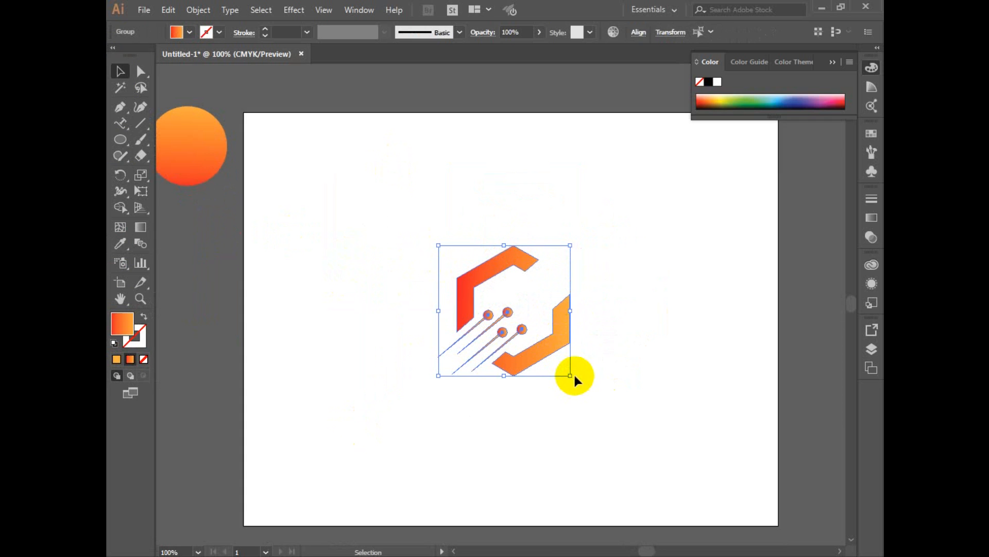
Try enlarging the whole logo and repositioning its parts.
left_click_drag(570, 375, 585, 397)
left_click(663, 394)
left_click_drag(582, 323, 575, 310)
left_click(610, 312, "ctrl")
left_click_drag(590, 275, 636, 237)
key("ctrl+z")
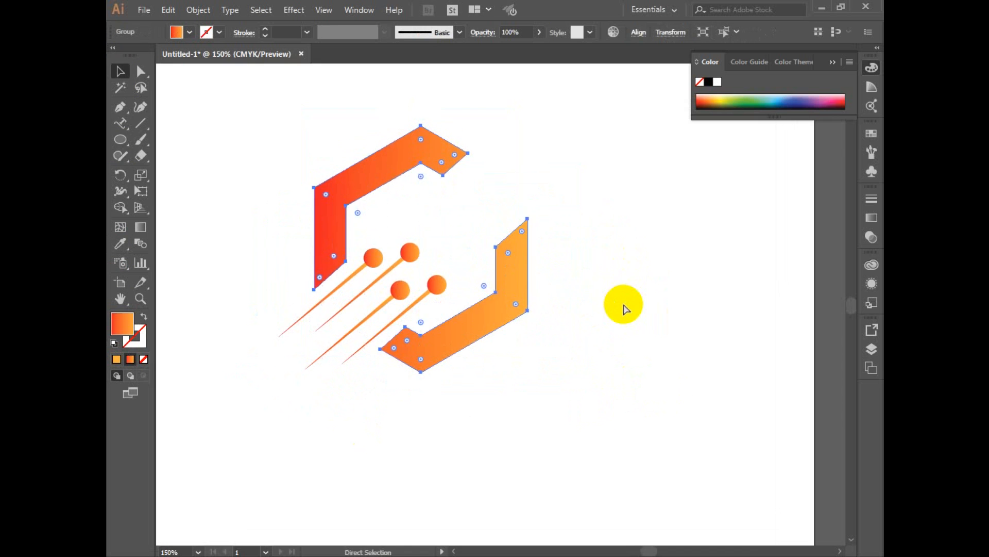
key("ctrl+z")
Group the hexagon pieces and the four pins into one logo object.
left_click_drag(292, 128, 653, 466)
right_click(458, 260)
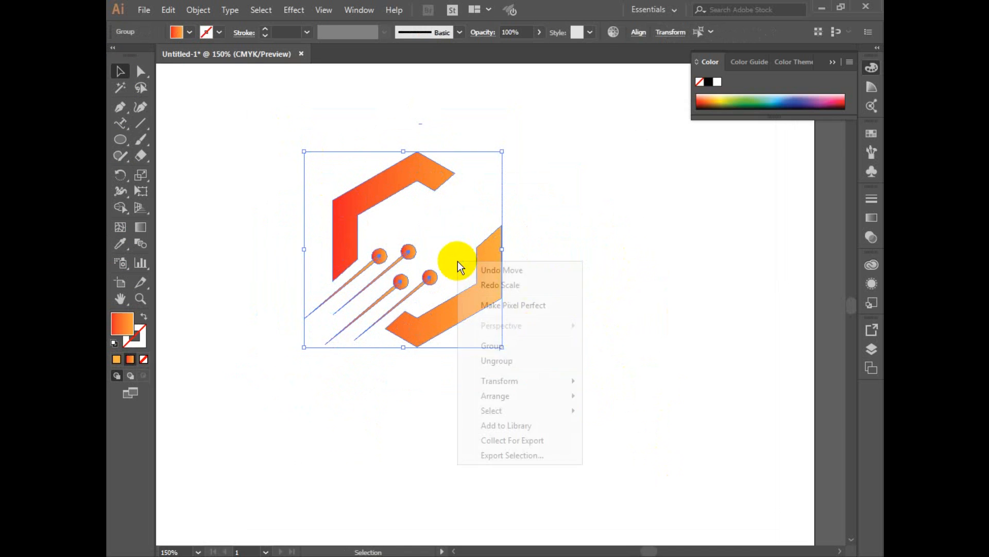
left_click(492, 344)
left_click(530, 343)
left_click(530, 345, "ctrl+alt")
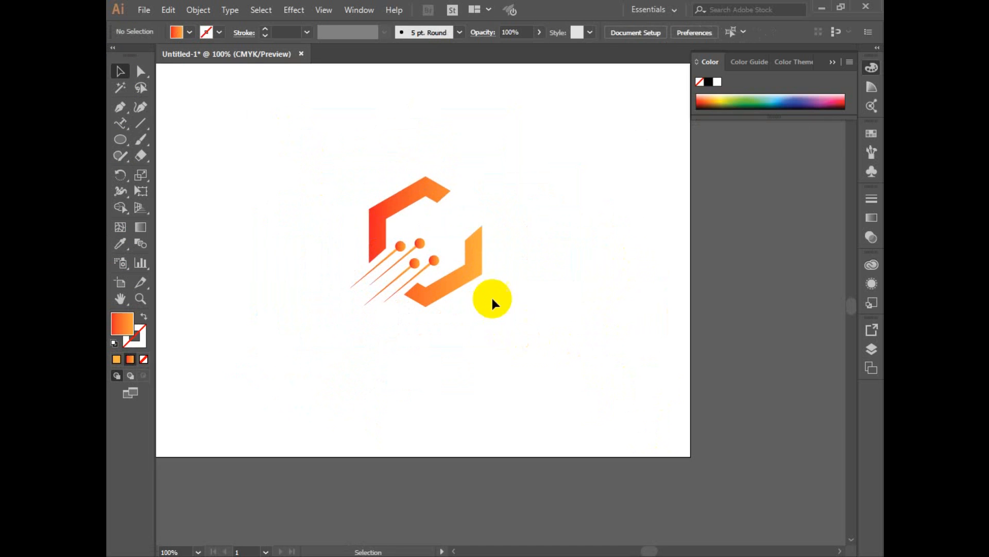
Enlarge the grouped logo proportionally by about a quarter around its centre on the artboard.
left_click(468, 262)
left_click_drag(484, 306, 503, 341)
left_click(567, 349)
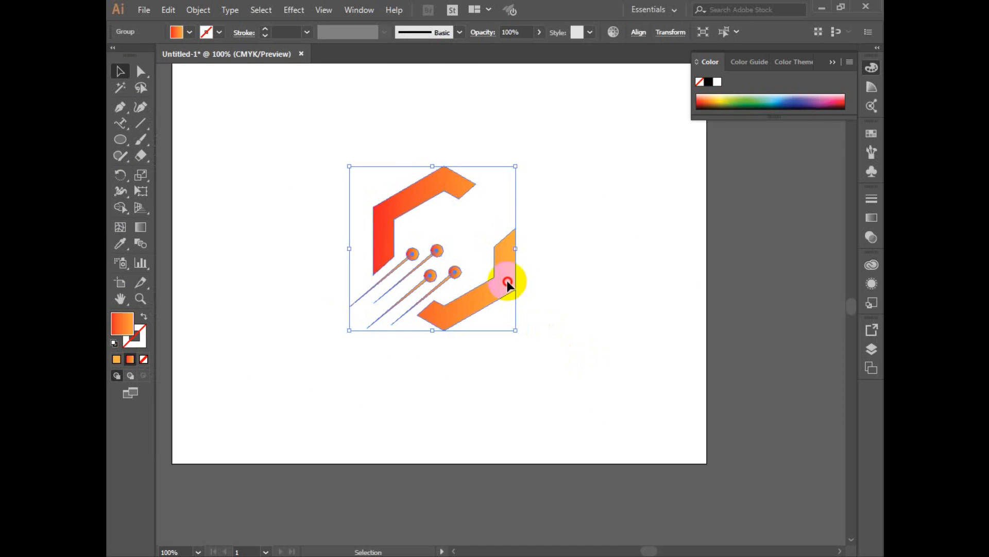
mouse_move(507, 280)
left_mouse_down()
mouse_move(504, 269)
mouse_move(515, 289)
left_mouse_up()
left_click(579, 362)
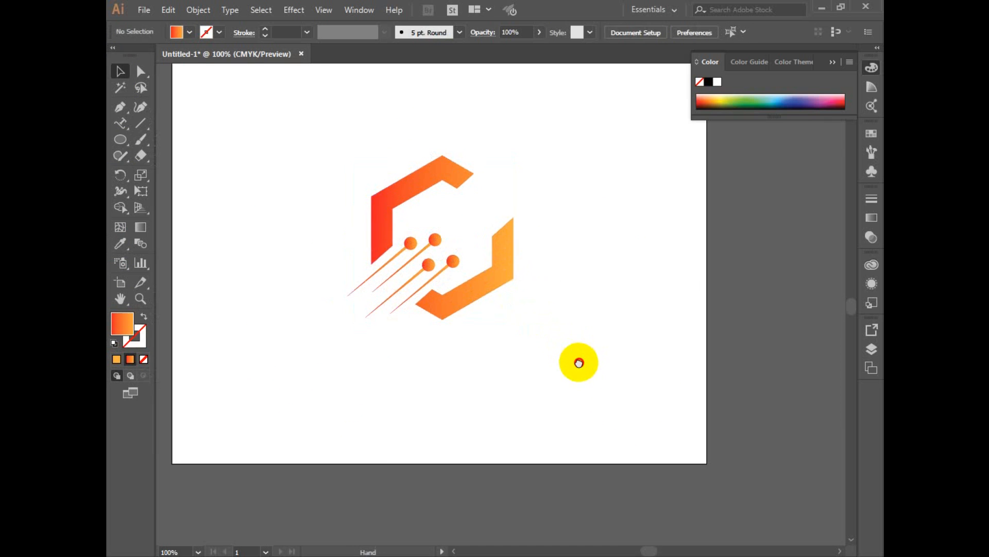
Place a new line of point text below the logo and set its font to The Bold Font.
key("t")
left_click(354, 356)
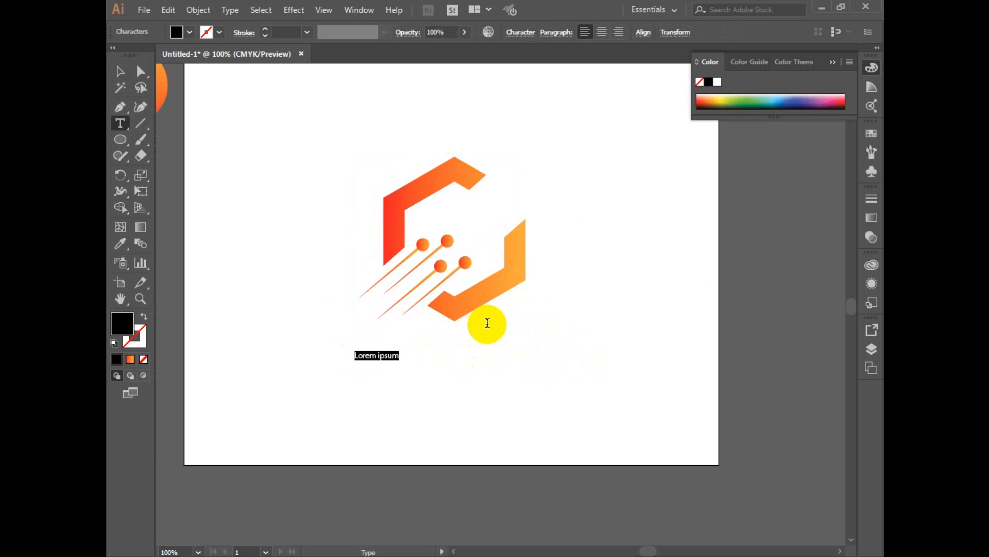
key("ctrl+t")
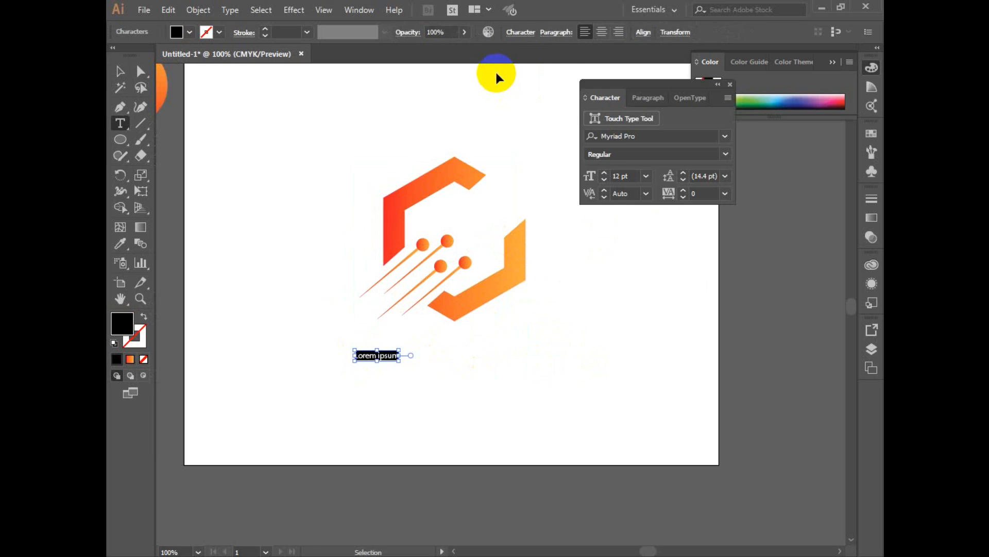
left_click(638, 135)
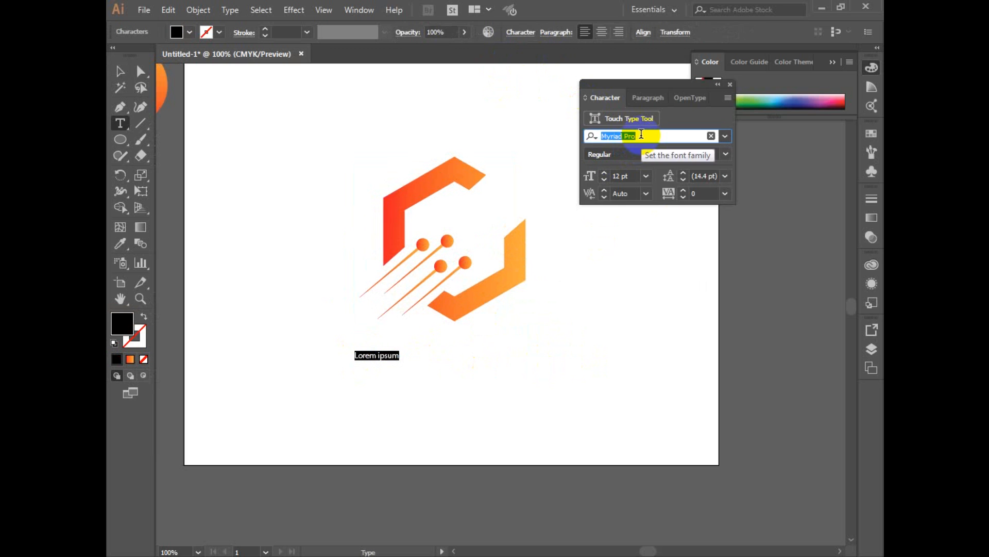
type("t")
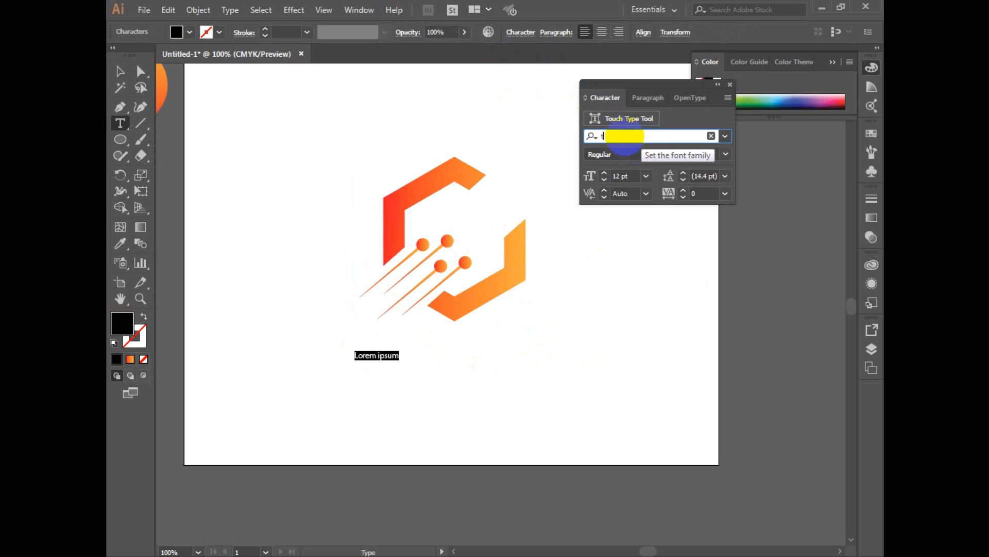
left_click(592, 175)
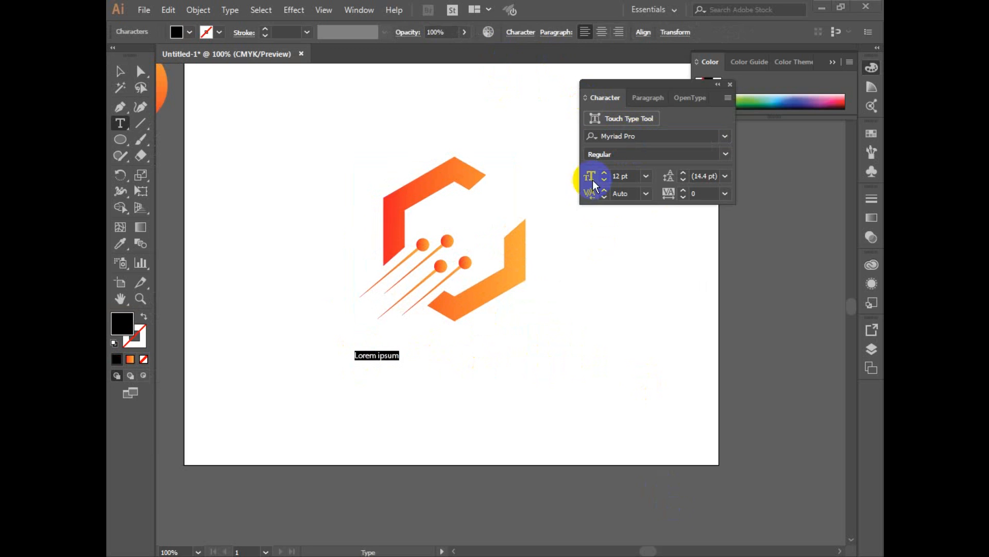
left_click(621, 133)
type("the")
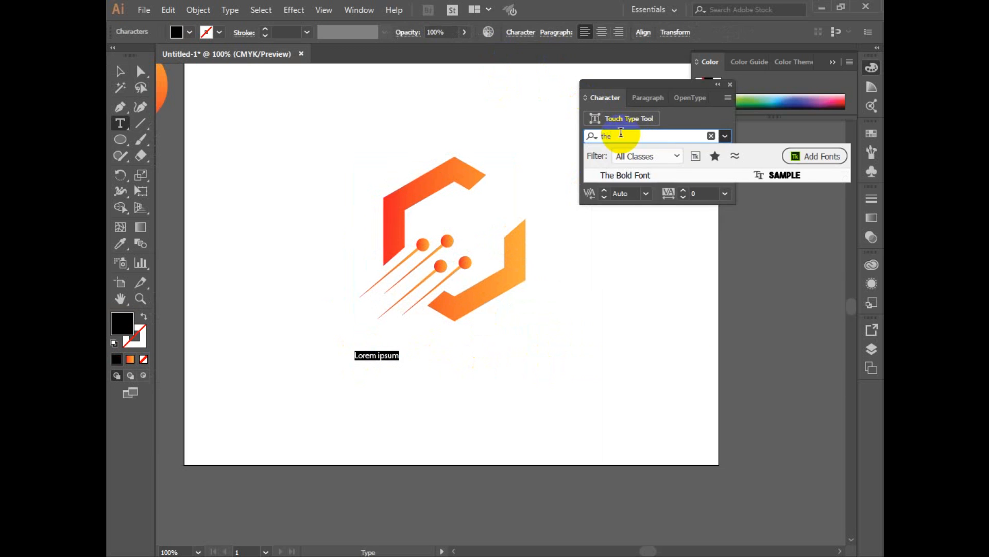
left_click(658, 175)
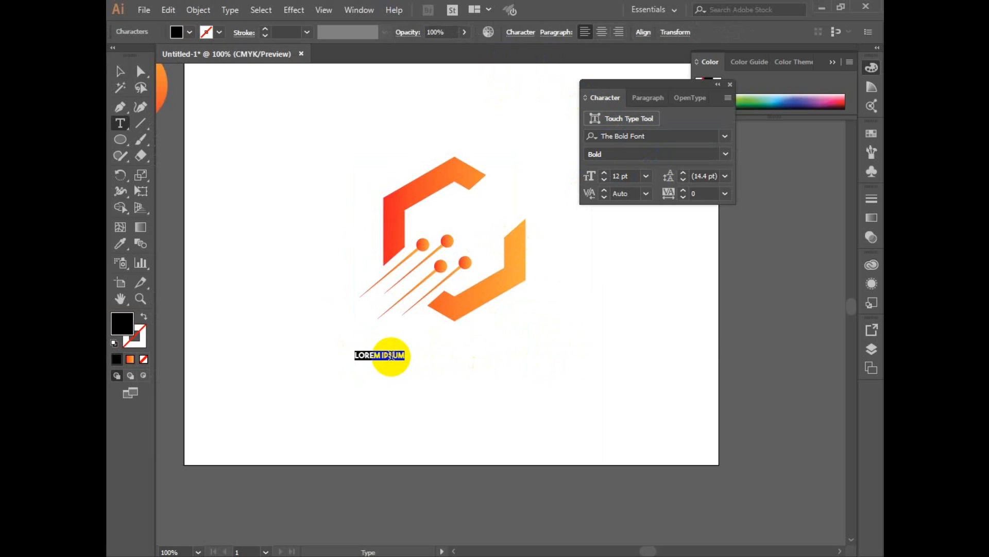
Replace the placeholder text below the logo with COMPANY NAME HERE.
type("co")
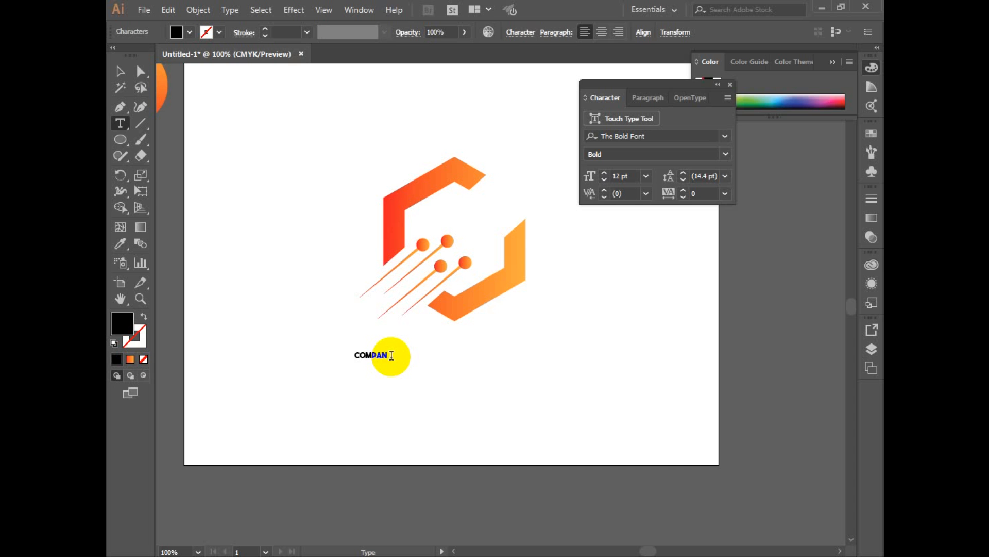
key("BackSpace")
key("BackSpace")
type("NAME")
key("BackSpace")
key("BackSpace")
key("Escape")
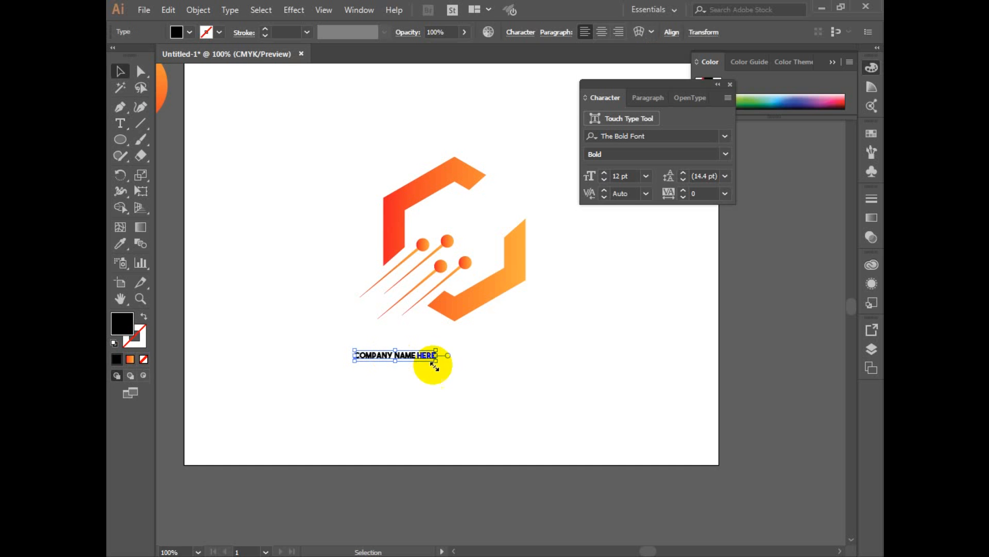
Enlarge the company name to about 38.5 pt and centre it horizontally beneath the hexagon logo.
left_click_drag(437, 360, 527, 389)
double_click(481, 355)
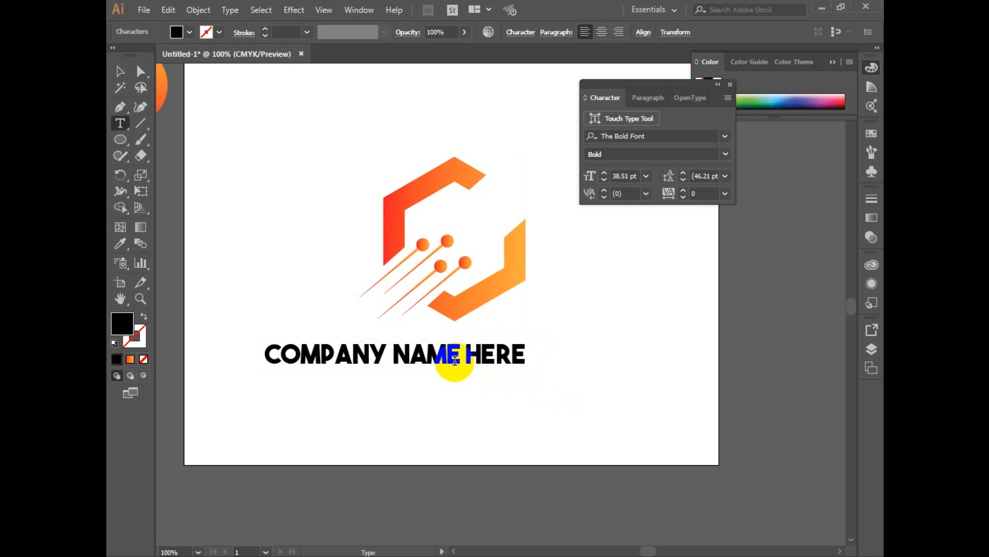
key("Escape")
left_click_drag(474, 355, 534, 360)
Shift the logo and company name together slightly upward on the artboard.
left_click_drag(342, 132, 642, 456)
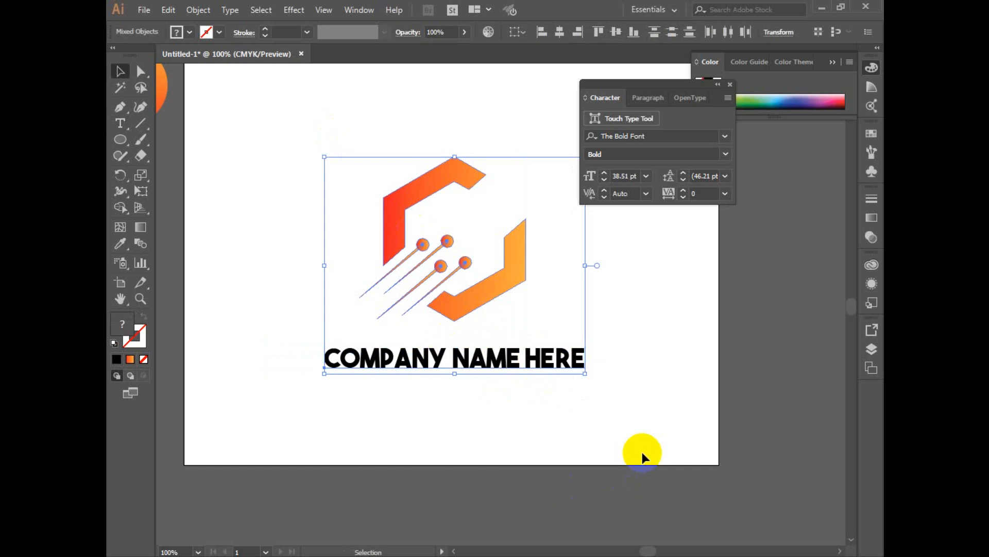
left_click_drag(501, 277, 503, 316)
left_click(651, 323)
Change the company name's fill colour to dark grey 262626.
left_click(571, 409)
double_click(122, 323)
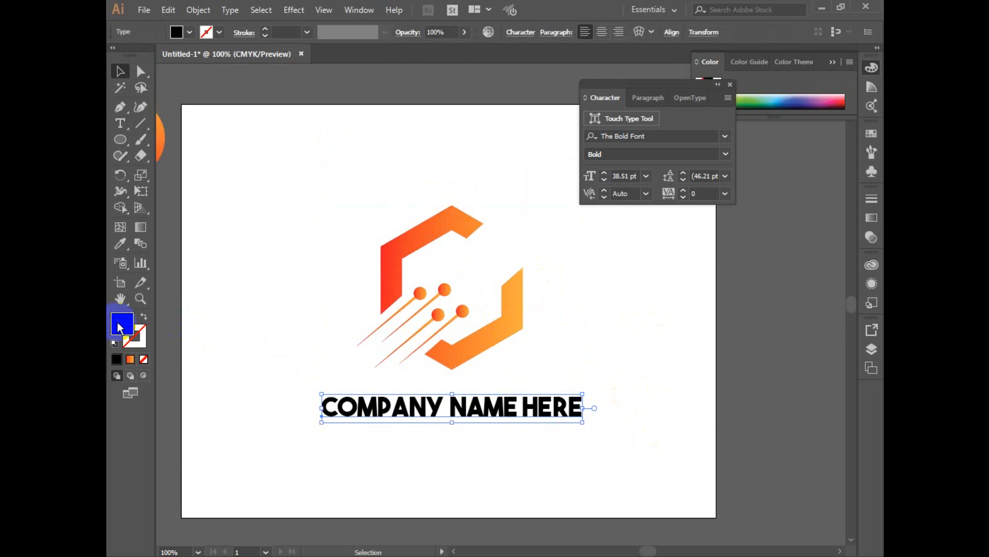
left_click(413, 380)
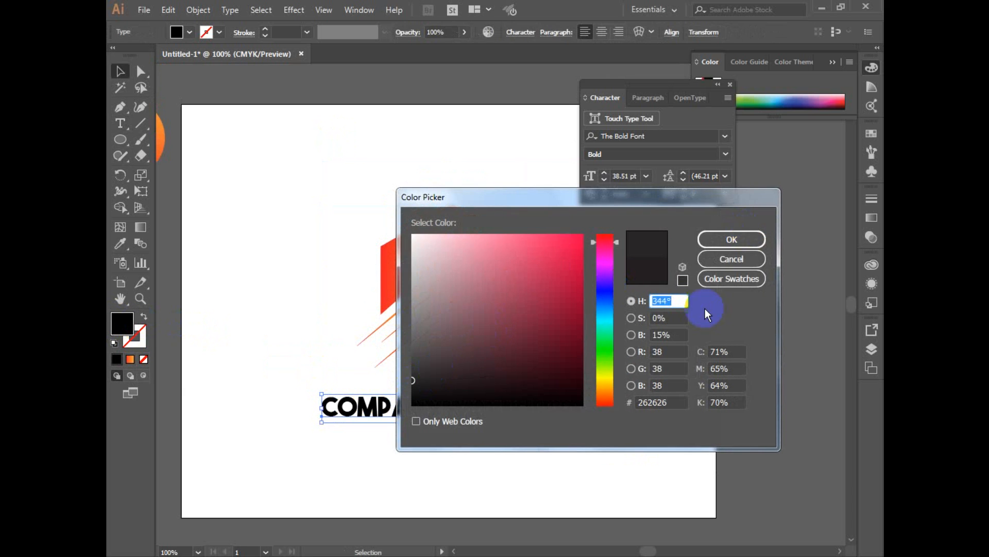
left_click(732, 240)
Ungroup the logo symbol and select the hexagon pieces separately from the four diagonal pins.
left_click(518, 335)
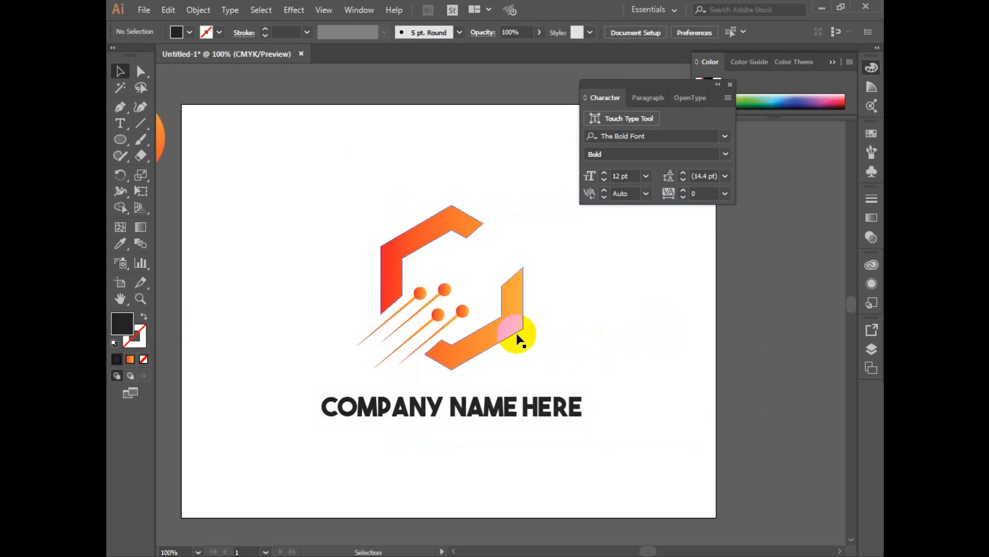
right_click(457, 203)
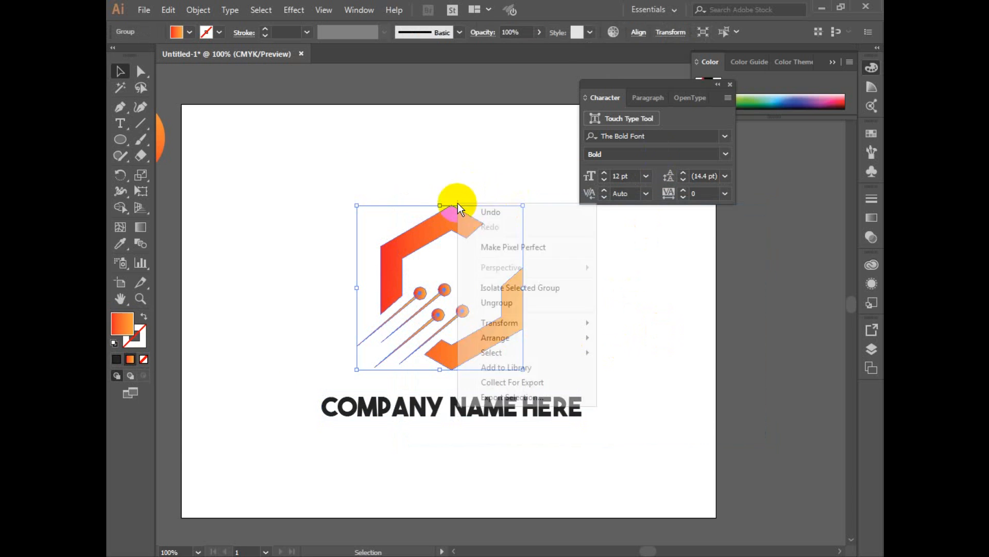
left_click(509, 300)
left_click(630, 333)
left_click_drag(413, 206, 491, 249)
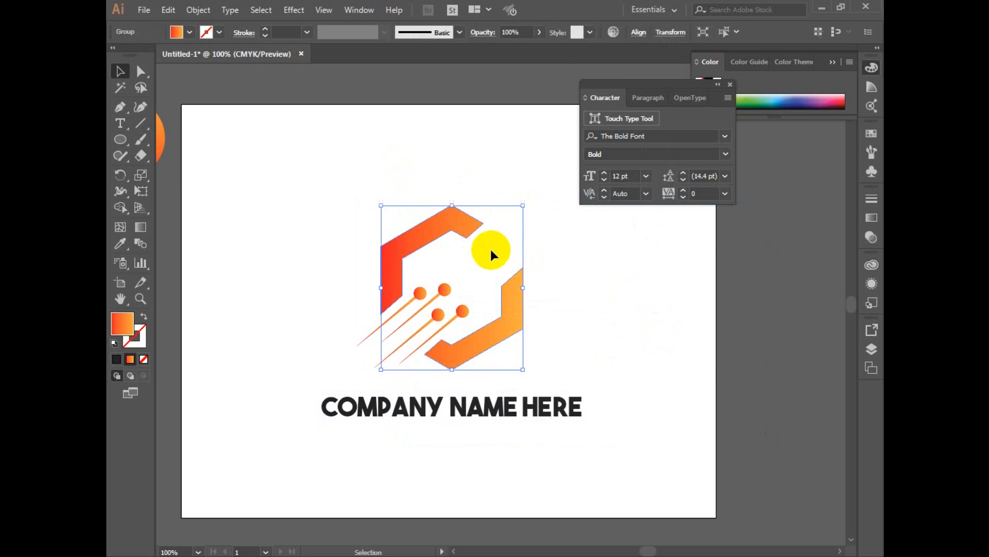
Group the hexagon pieces, the four pins and the company name into one object.
left_click(309, 148)
left_click_drag(309, 147, 611, 452)
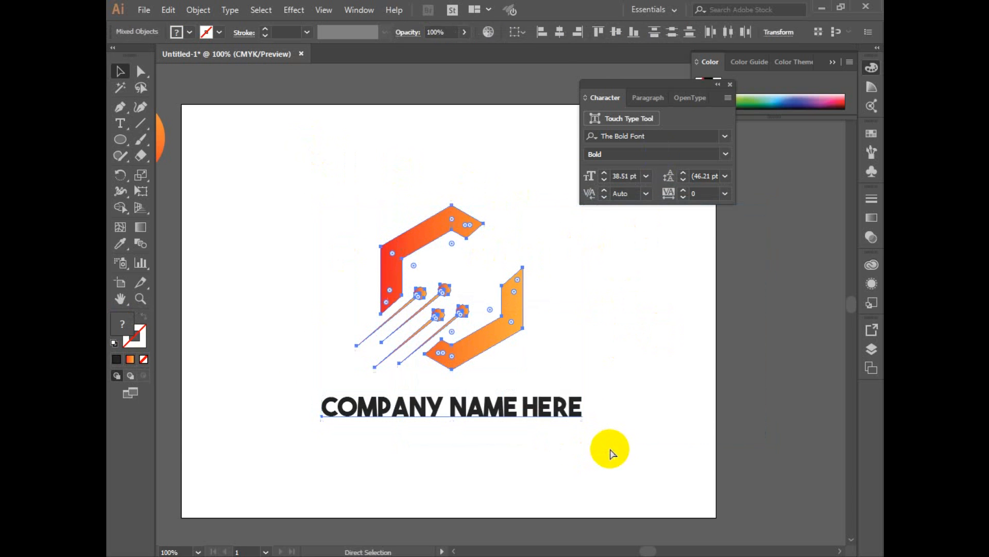
key("ctrl+g")
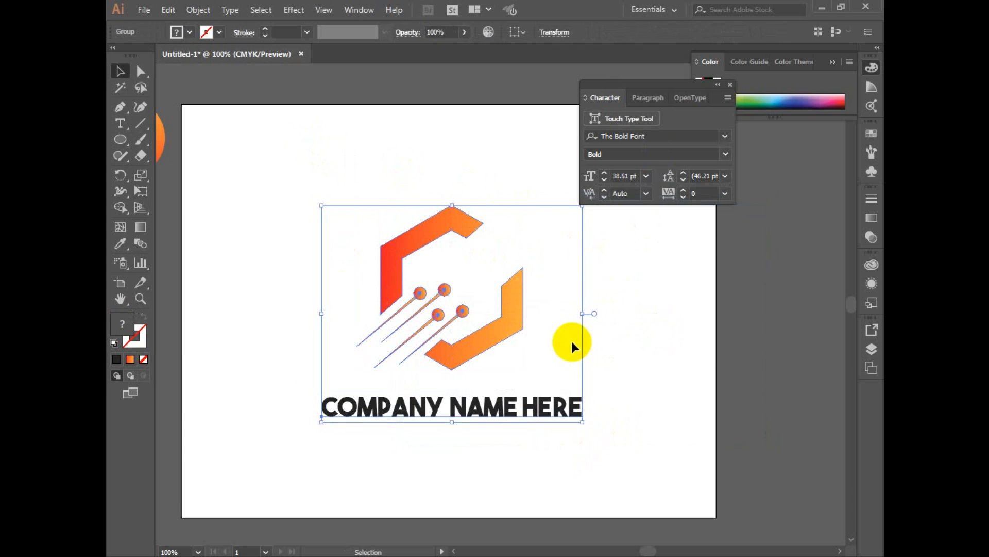
Hide the Character and Color settings and deselect the finished logo so the artboard is unobstructed.
left_click(730, 84)
left_click(834, 63)
key("space")
left_click_drag(647, 313, 668, 285)
left_click(629, 314)
key("space")
mouse_move(632, 316)
left_mouse_down()
mouse_move(633, 332)
mouse_move(623, 327)
left_mouse_up()
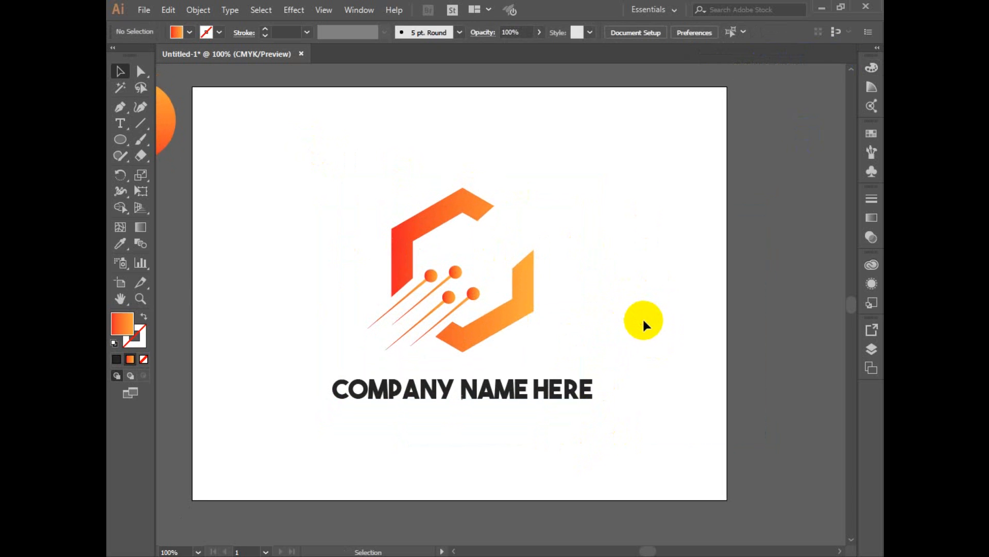